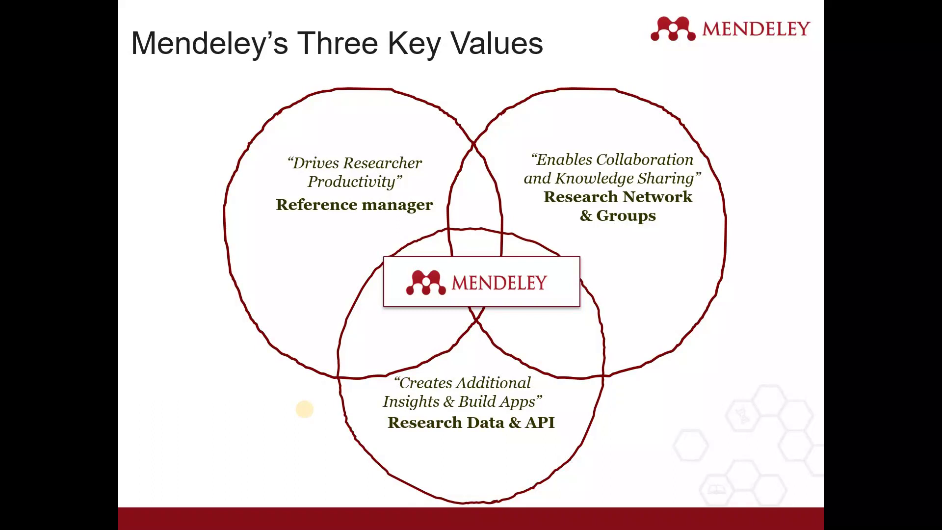
Switch from the Mendeley Three Key Values slideshow to a new Chrome tab.
{"action": "key", "text": "alt+Tab"}
{"action": "key", "text": "alt+Tab"}
{"action": "key", "text": "alt+Tab"}
{"action": "key", "text": "alt+Tab"}
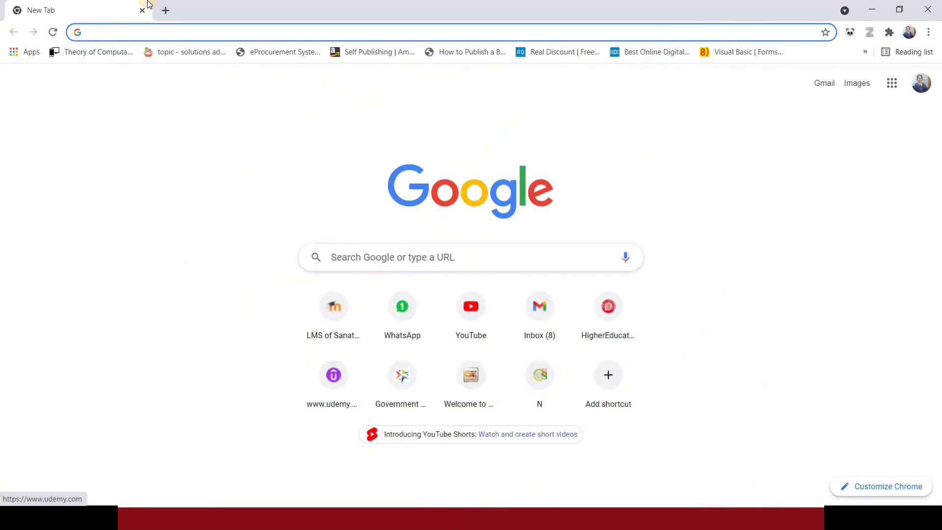
Search Google for 'mendeley' and open the Mendeley Reference Manager for Desktop download result.
{"action": "type", "text": "mende"}
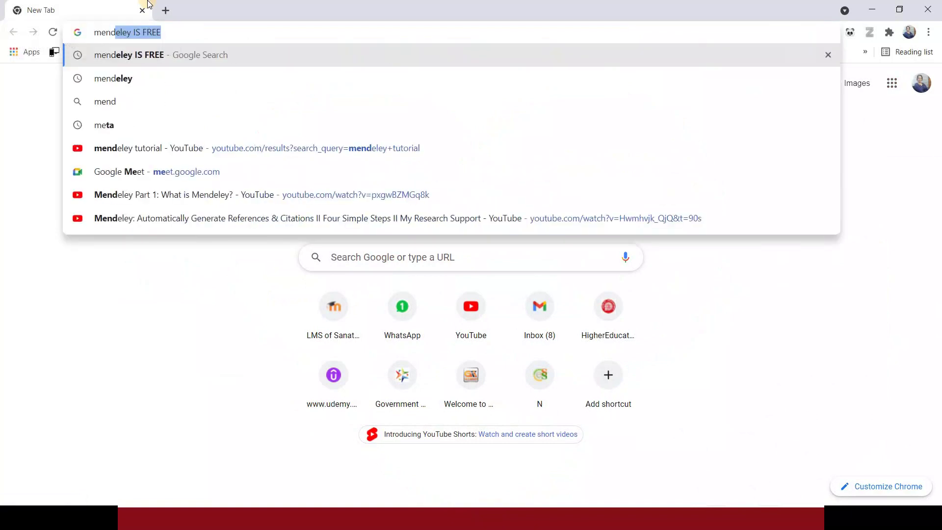
{"action": "type", "text": "ley I"}
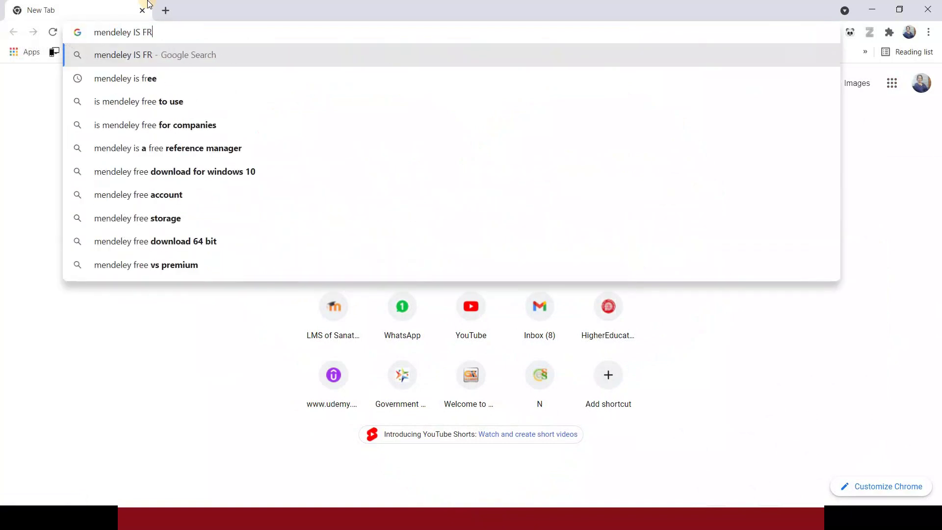
{"action": "key", "text": "BackSpace"}
{"action": "key", "text": "Return"}
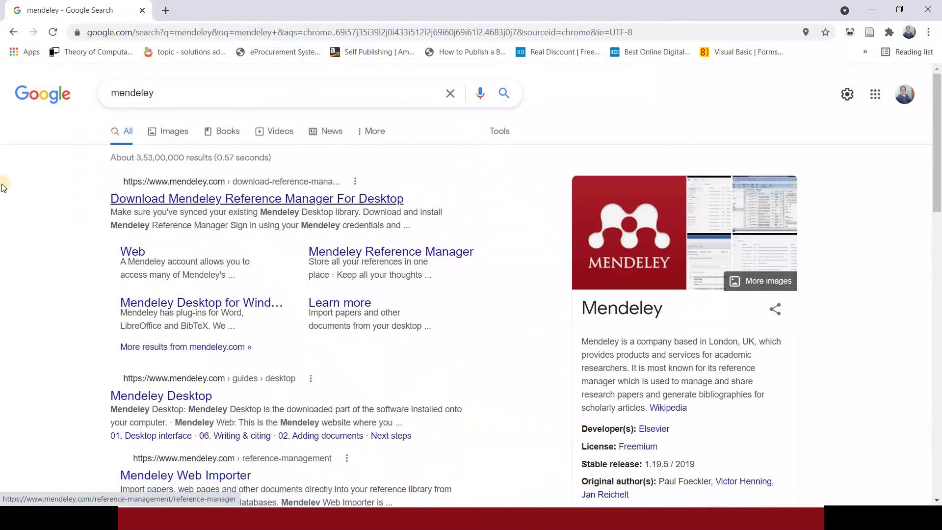
{"action": "left_click", "coordinate": [176, 207]}
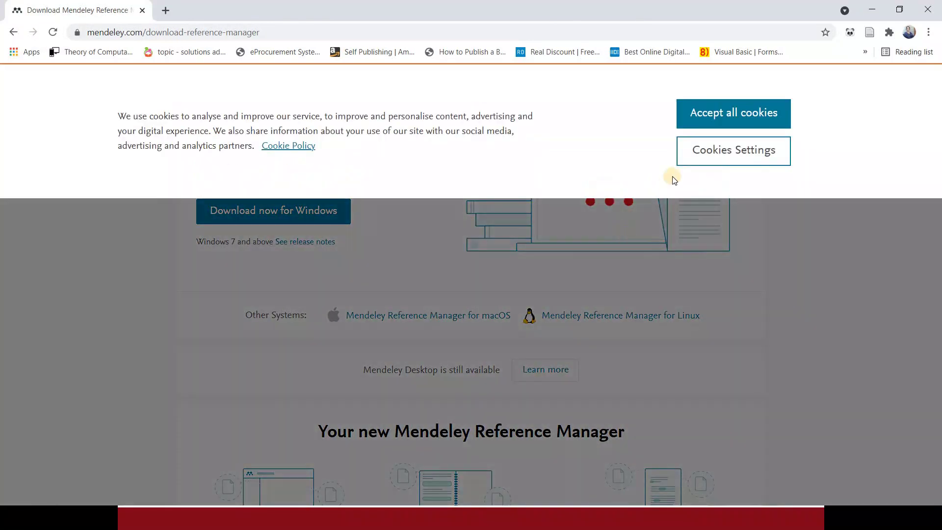
Accept all cookies on the download page, then switch to the folder holding the installers.
{"action": "left_click", "coordinate": [764, 114]}
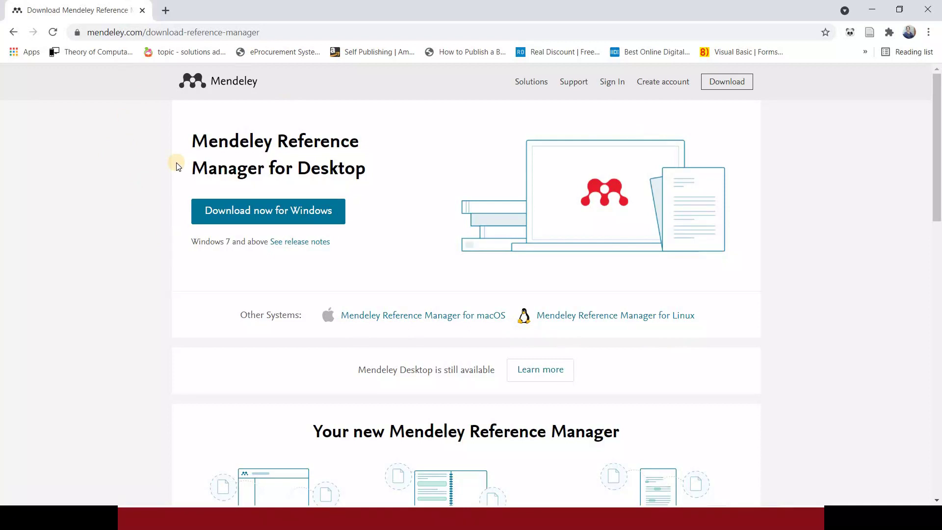
{"action": "key", "text": "alt+Tab"}
{"action": "key", "text": "alt+Tab"}
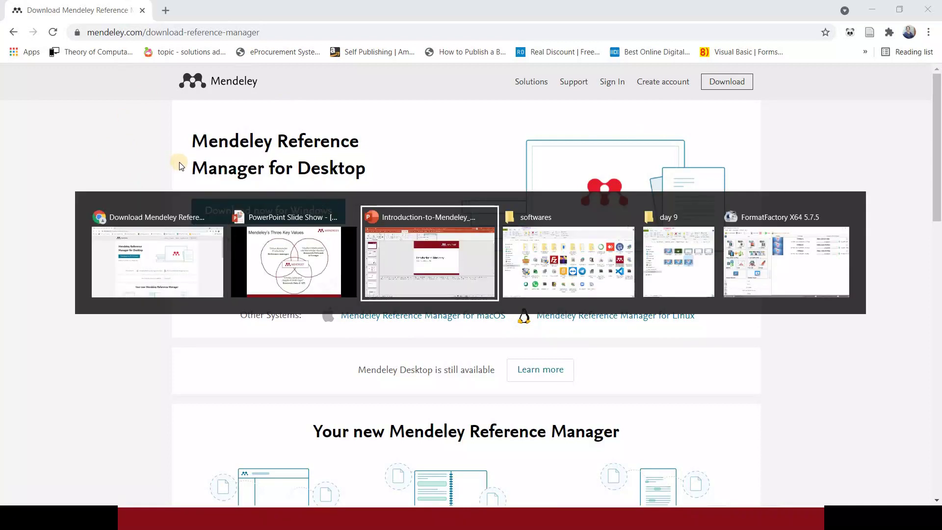
{"action": "key", "text": "alt+Tab"}
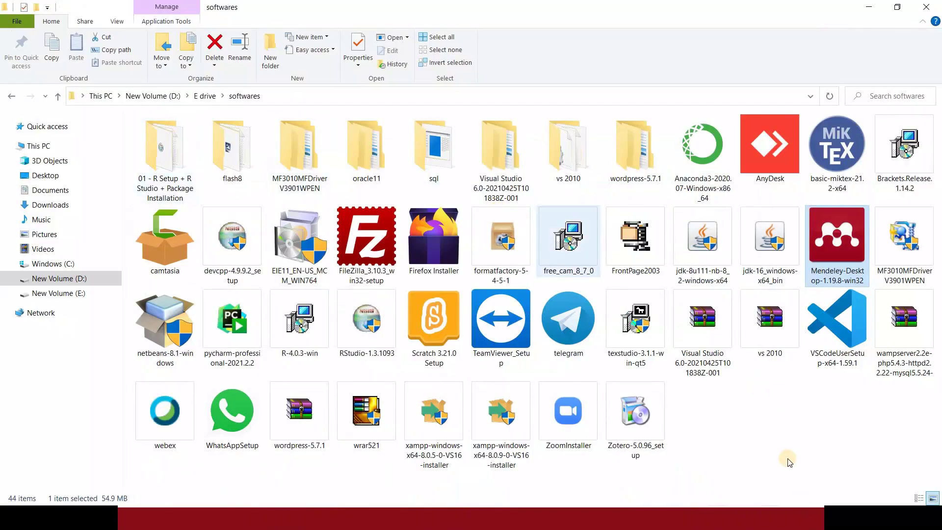
Launch the Mendeley-Desktop-1.19.8-win32 installer from the softwares folder and minimize the folder.
{"action": "double_click", "coordinate": [823, 243]}
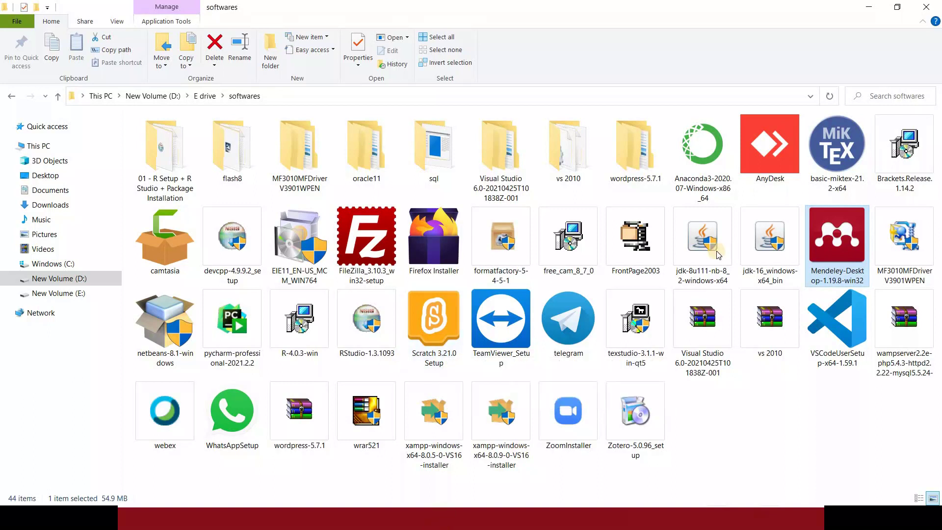
{"action": "left_click", "coordinate": [863, 9]}
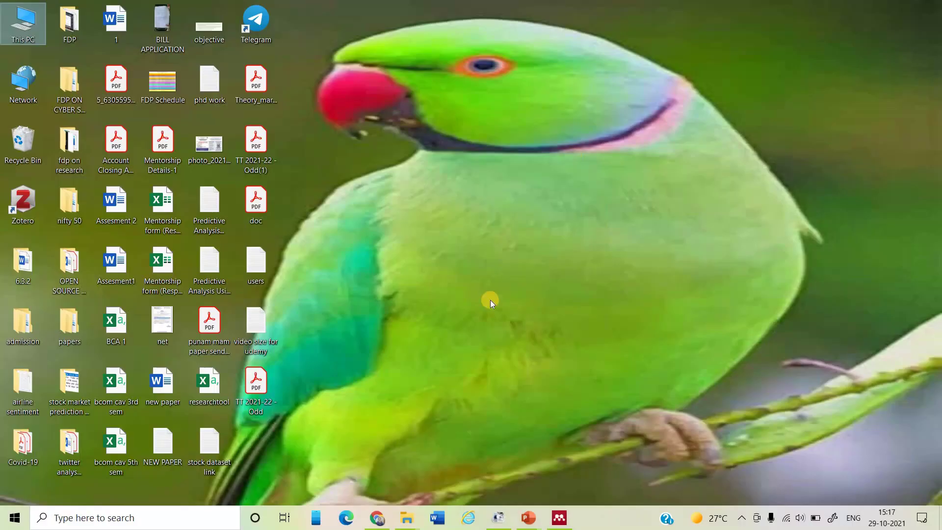
Close all PowerPoint windows from the taskbar.
{"action": "left_click", "coordinate": [528, 518]}
{"action": "right_click", "coordinate": [529, 518]}
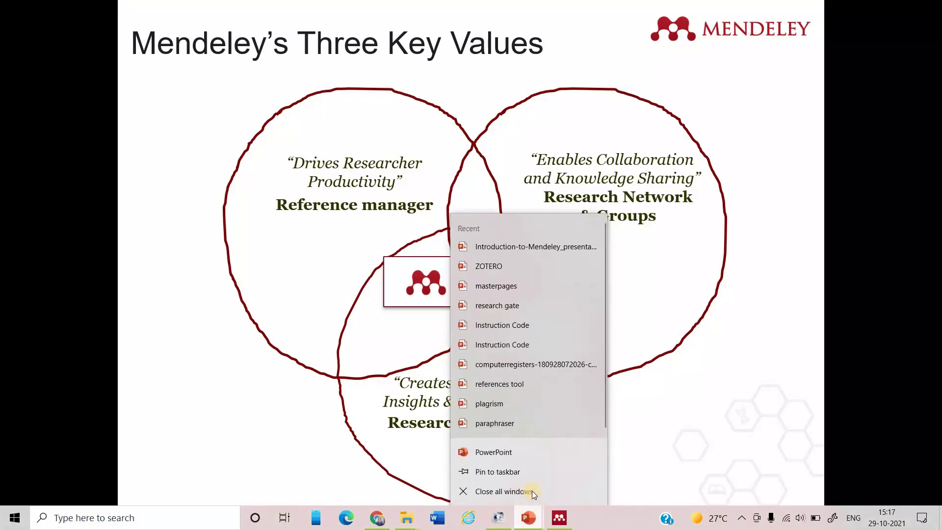
{"action": "left_click", "coordinate": [532, 490]}
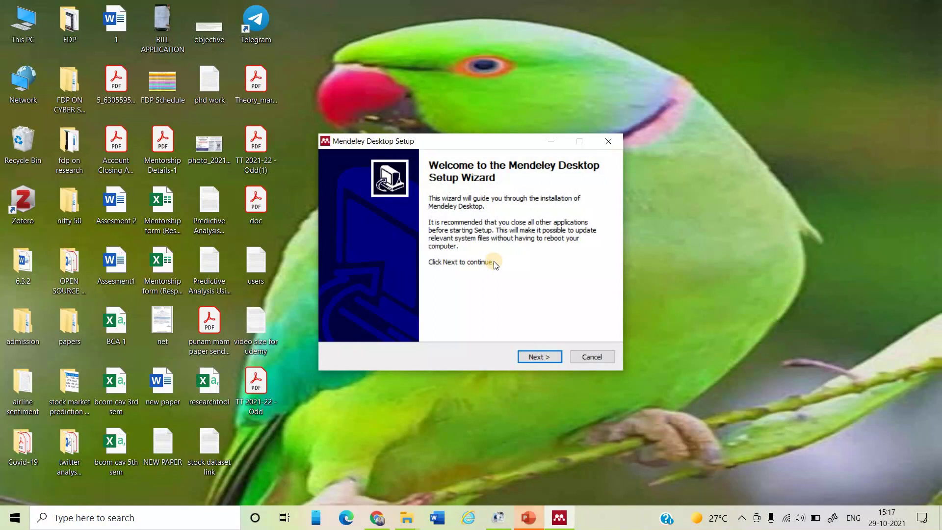
Run the setup wizard, accepting the licence, default install location and Start Menu folder.
{"action": "left_click", "coordinate": [533, 357]}
{"action": "left_click", "coordinate": [532, 355]}
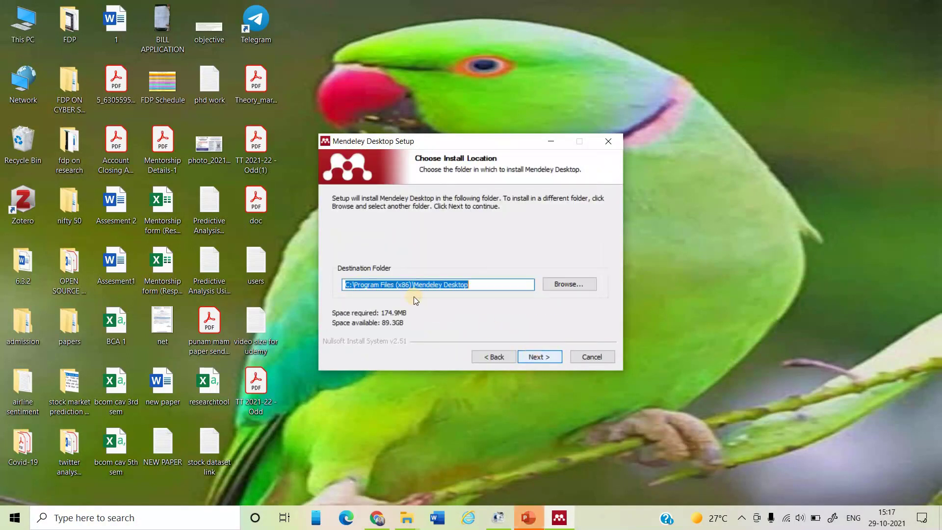
{"action": "left_click", "coordinate": [528, 355]}
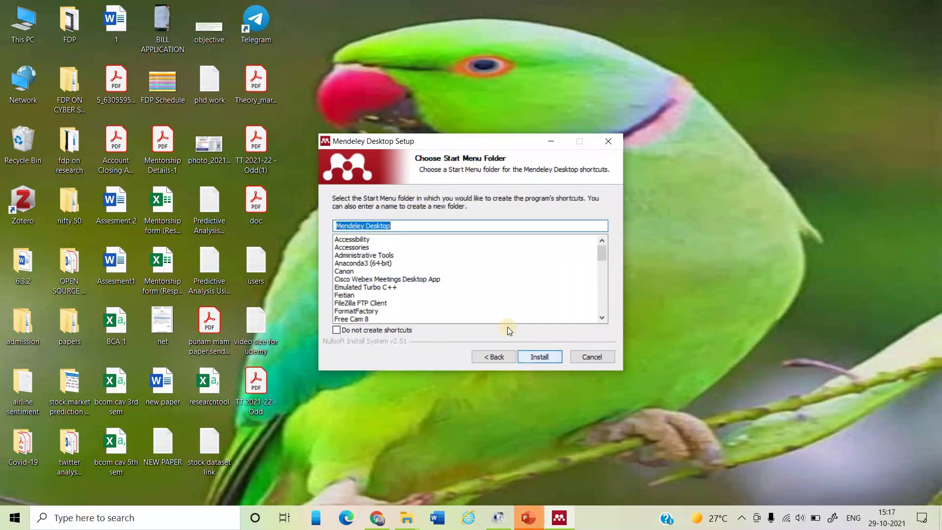
{"action": "left_click", "coordinate": [550, 359]}
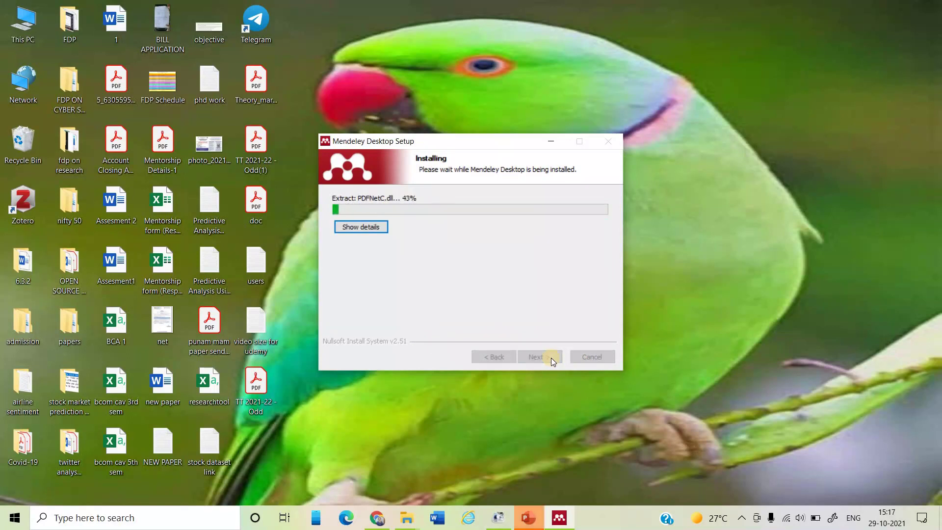
Move PowerPoint and Chrome aside, then finish setup with Run Mendeley Desktop checked.
{"action": "left_click", "coordinate": [529, 525]}
{"action": "left_click", "coordinate": [560, 519]}
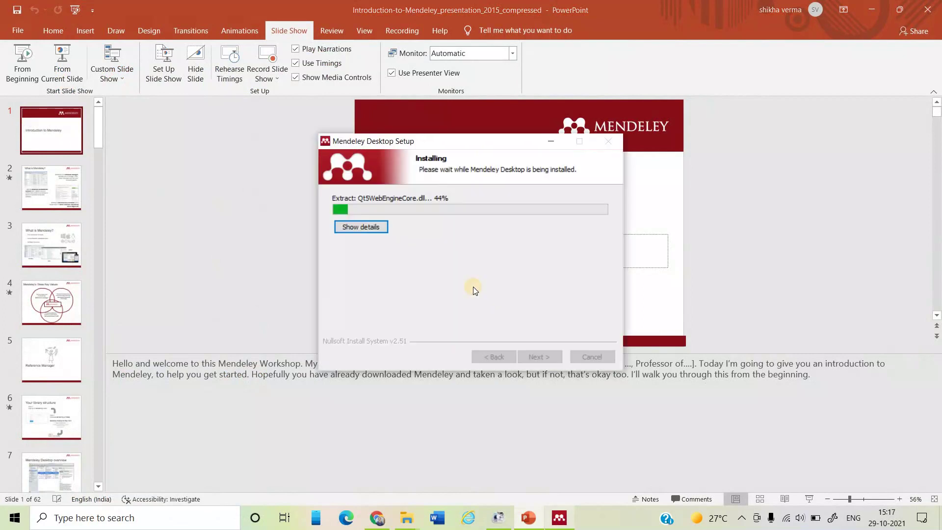
{"action": "left_click", "coordinate": [852, 16]}
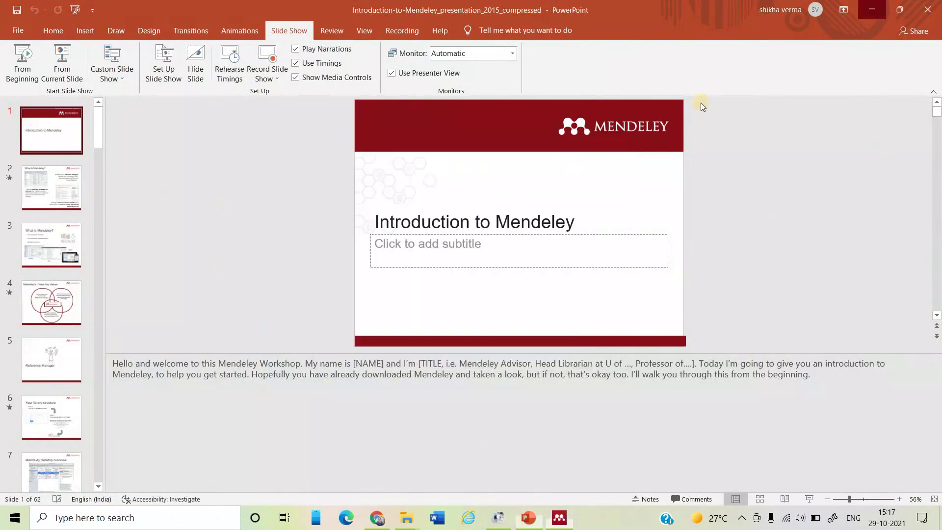
{"action": "left_click", "coordinate": [872, 10]}
{"action": "left_click", "coordinate": [377, 518]}
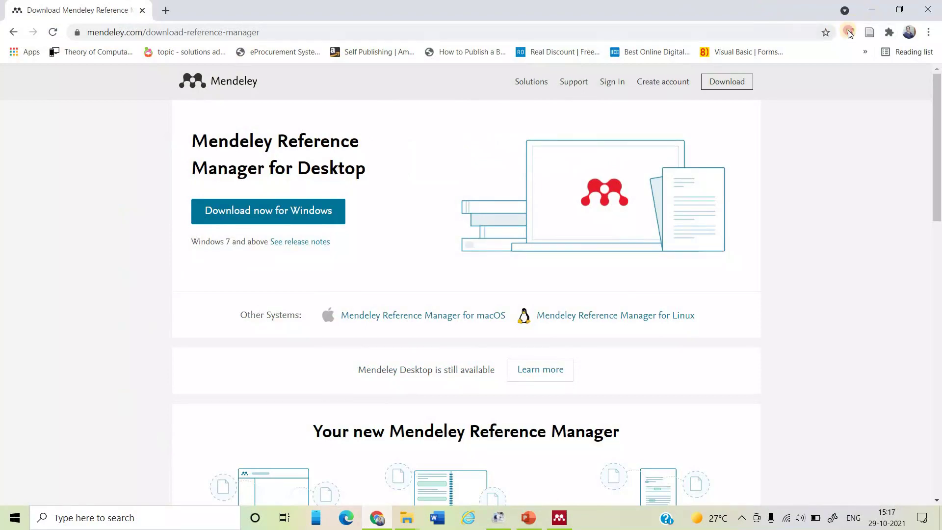
{"action": "left_click", "coordinate": [872, 9]}
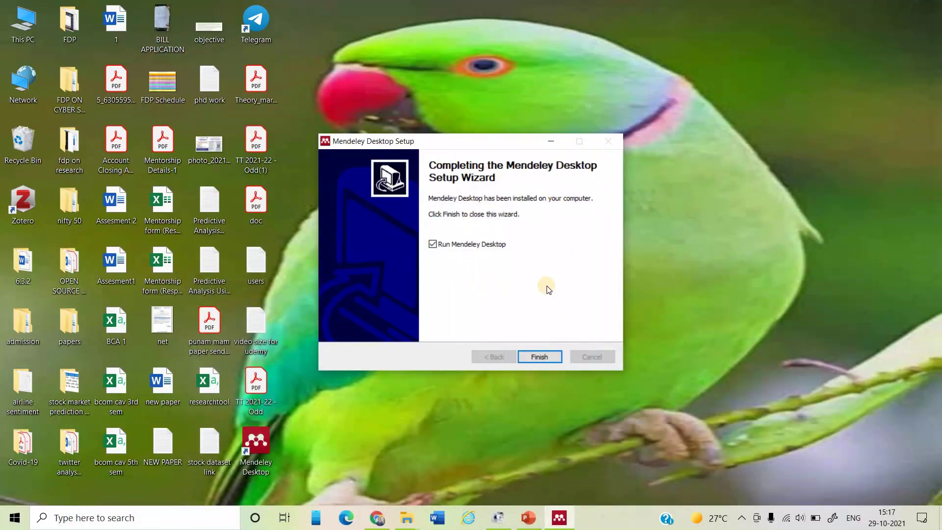
{"action": "left_click", "coordinate": [538, 358]}
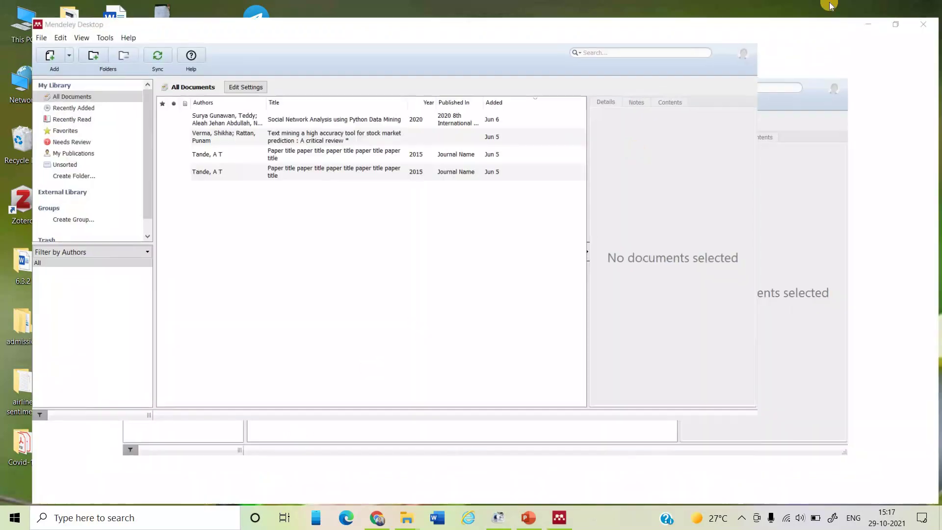
Restore the Mendeley window with its four references and browse the File and View menus unchanged.
{"action": "key", "text": "super+d"}
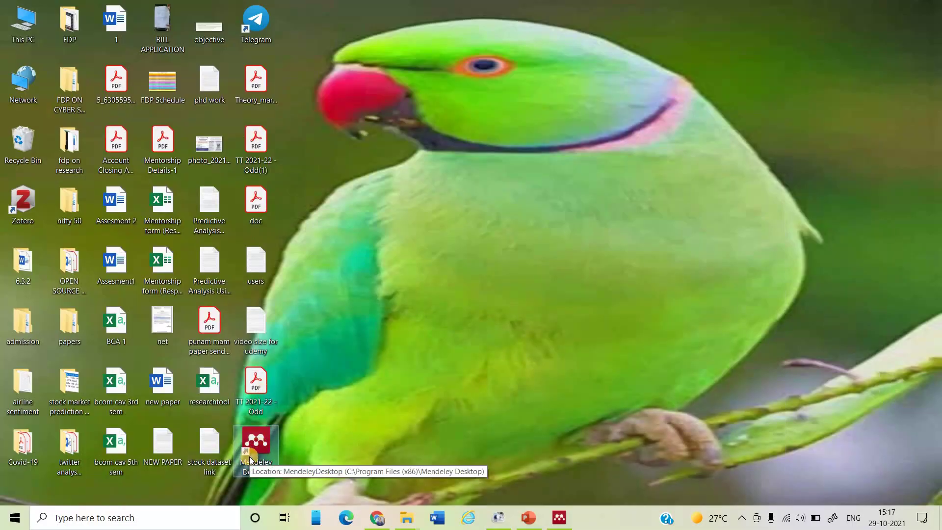
{"action": "left_click", "coordinate": [559, 518]}
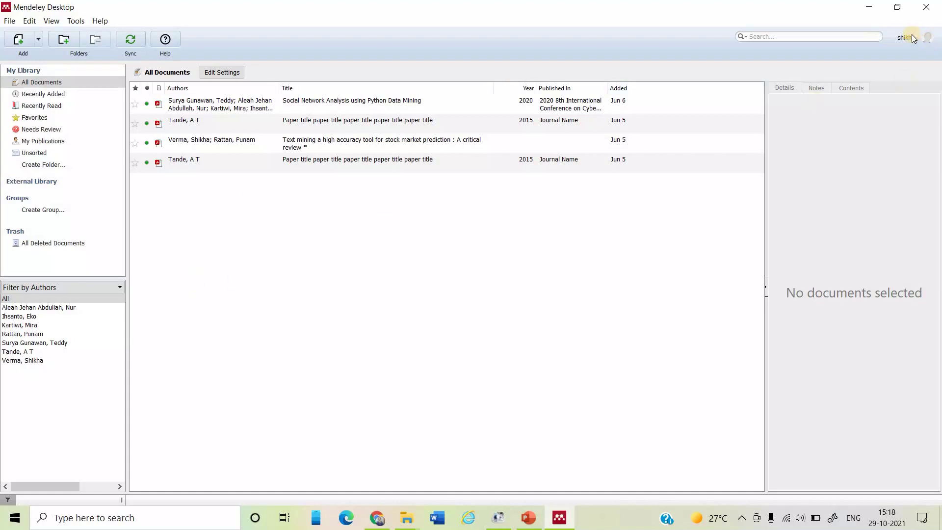
{"action": "left_click", "coordinate": [10, 21]}
{"action": "mouse_move", "coordinate": [51, 21]}
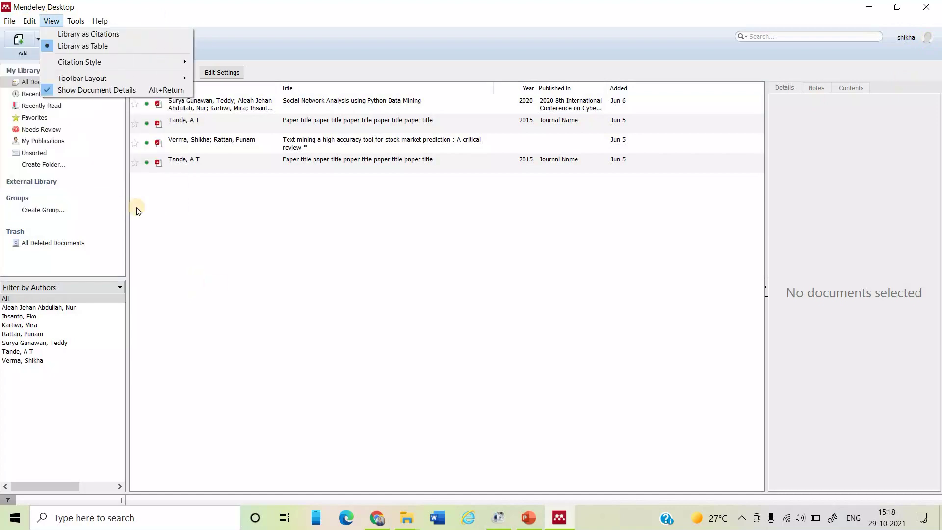
{"action": "left_click", "coordinate": [306, 282]}
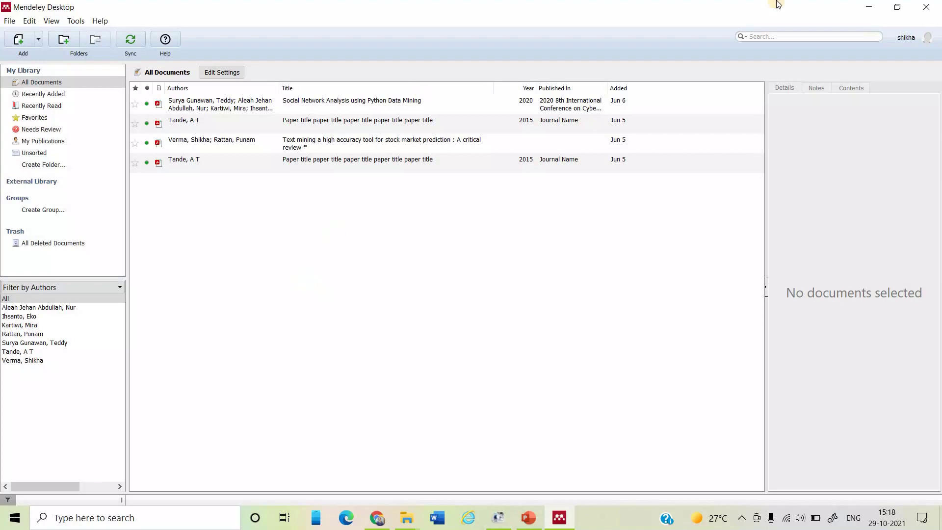
{"action": "left_click", "coordinate": [869, 7]}
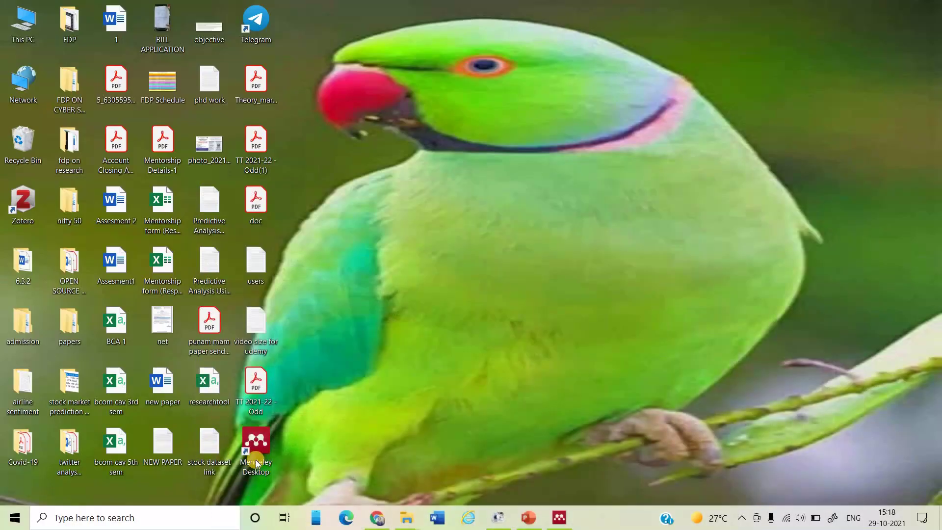
{"action": "double_click", "coordinate": [251, 442]}
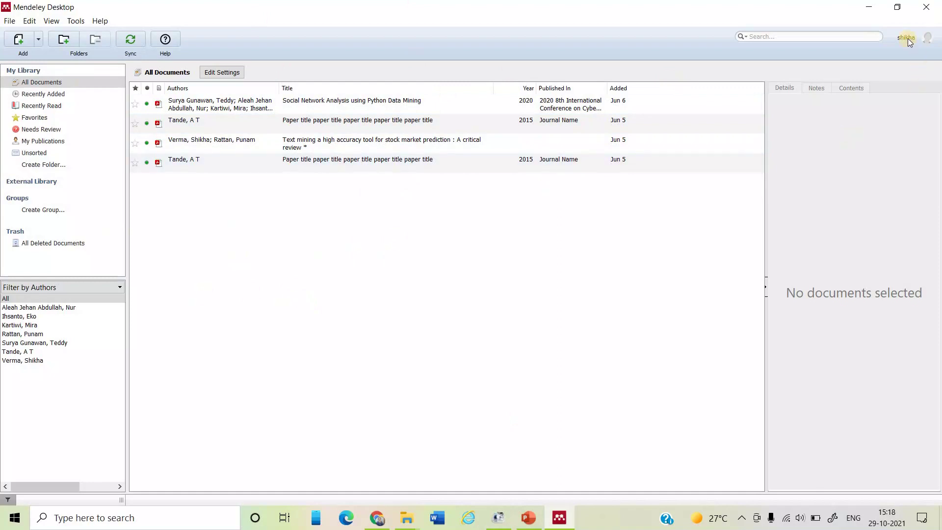
Sign out via the File menu, then sign back in with the account e-mail and password.
{"action": "left_click", "coordinate": [8, 22]}
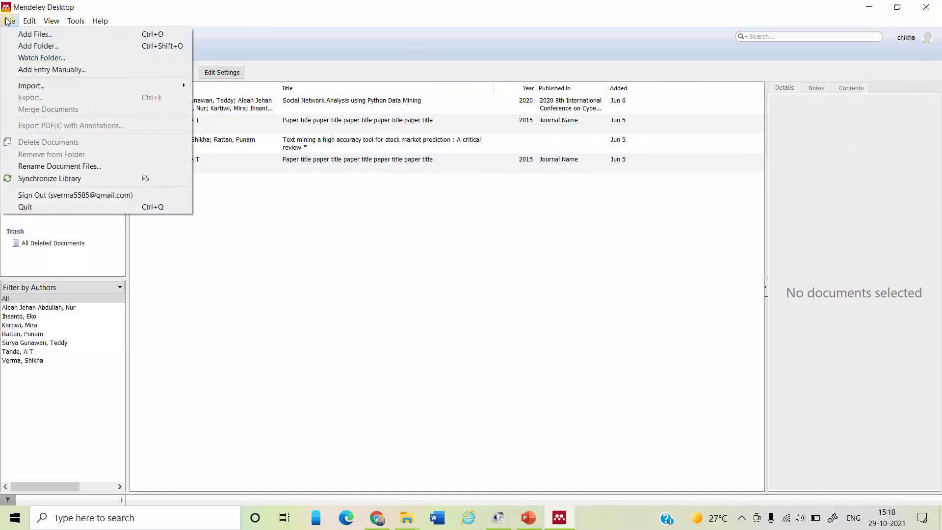
{"action": "left_click", "coordinate": [55, 197]}
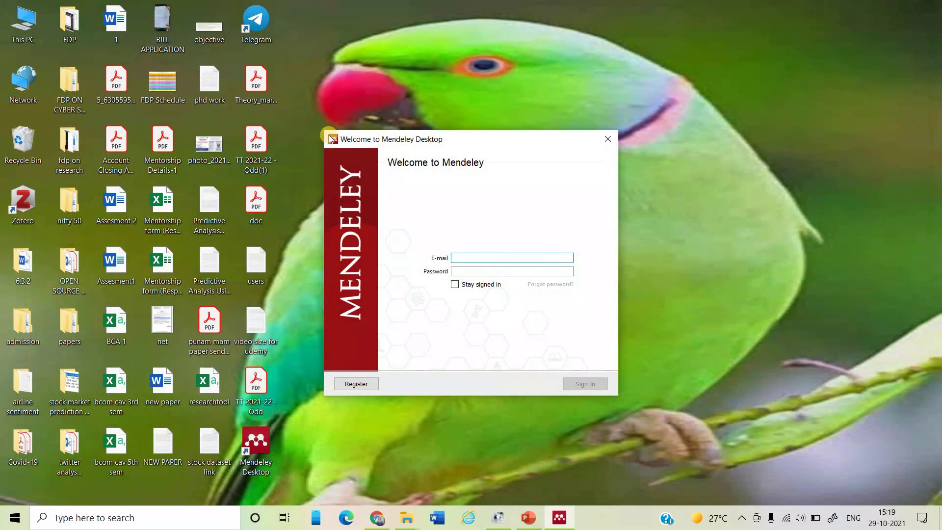
{"action": "left_click", "coordinate": [501, 255]}
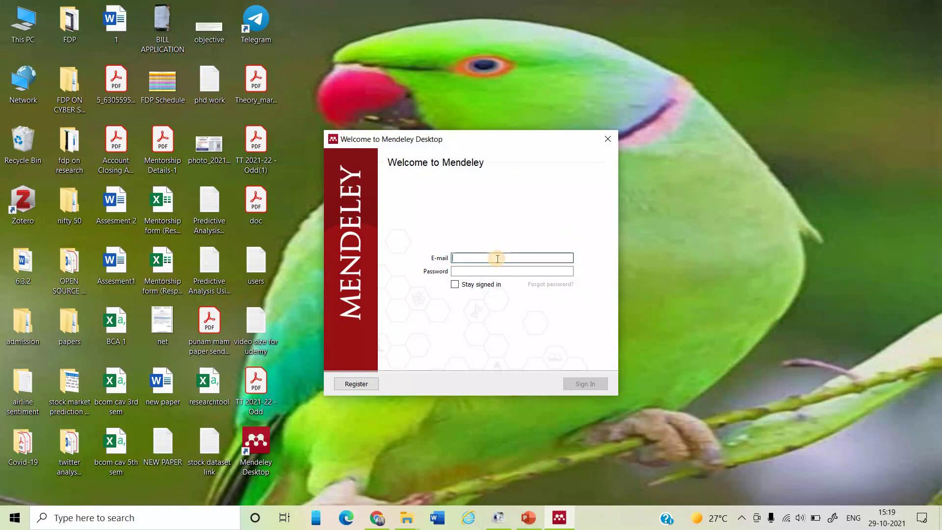
{"action": "key", "text": "Tab"}
{"action": "type", "text": "•••••••••••"}
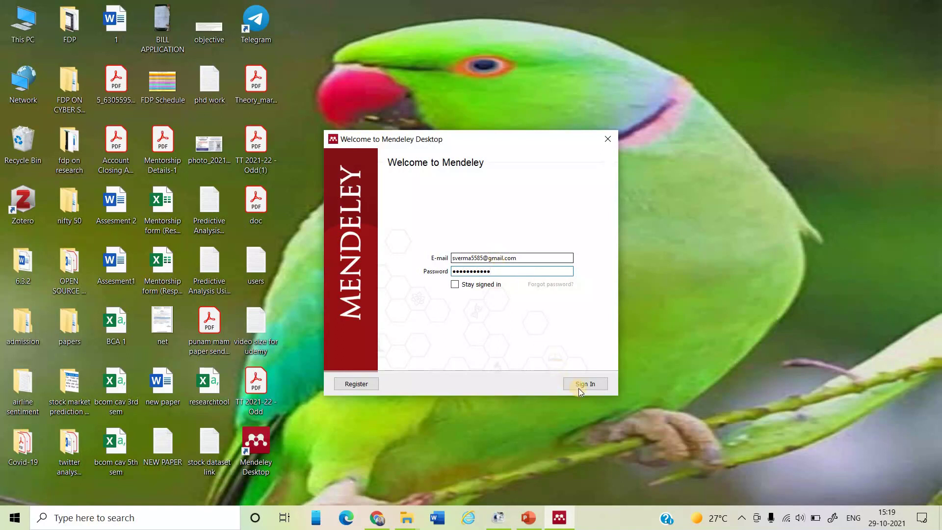
{"action": "left_click", "coordinate": [579, 385]}
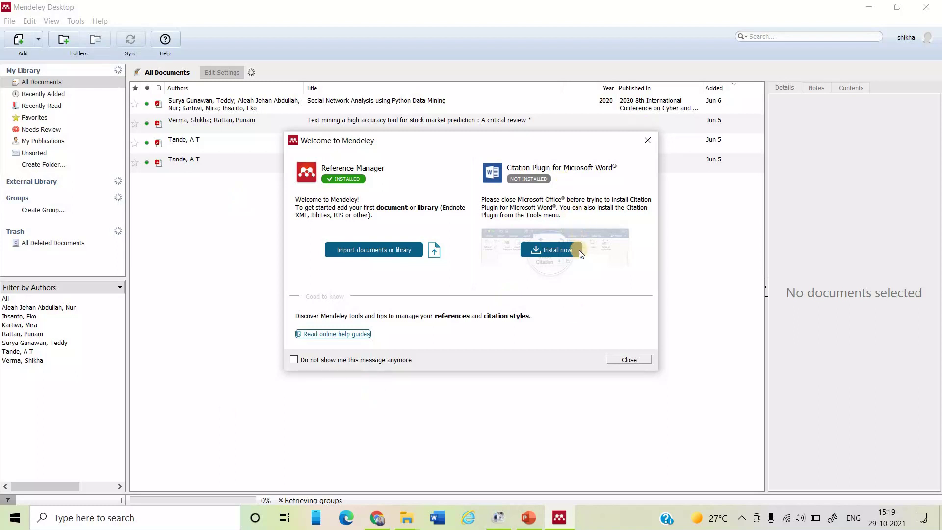
Install the Citation Plugin for Microsoft Word and close the Welcome to Mendeley dialog.
{"action": "left_click", "coordinate": [550, 252]}
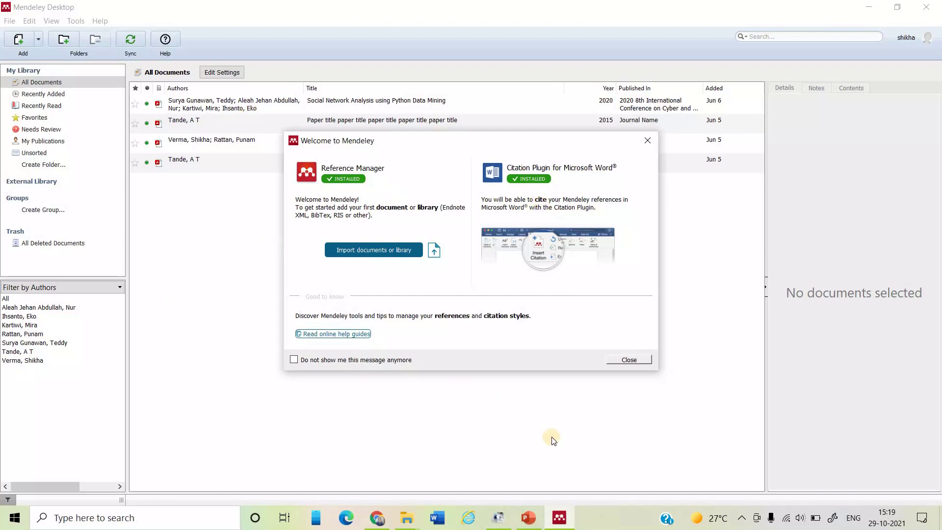
{"action": "left_click", "coordinate": [629, 359]}
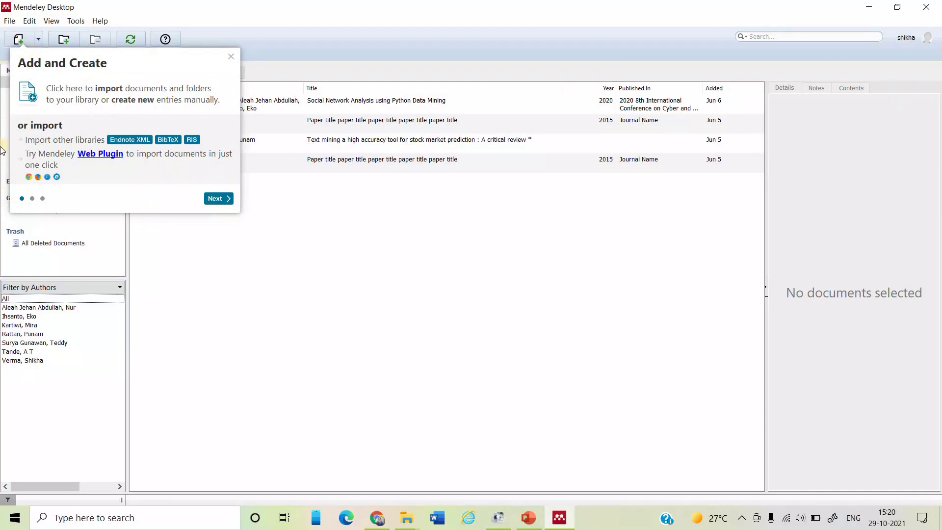
Step through the Add and Create tour tips and close the final help-button tip.
{"action": "left_click", "coordinate": [223, 202]}
{"action": "left_click", "coordinate": [308, 290]}
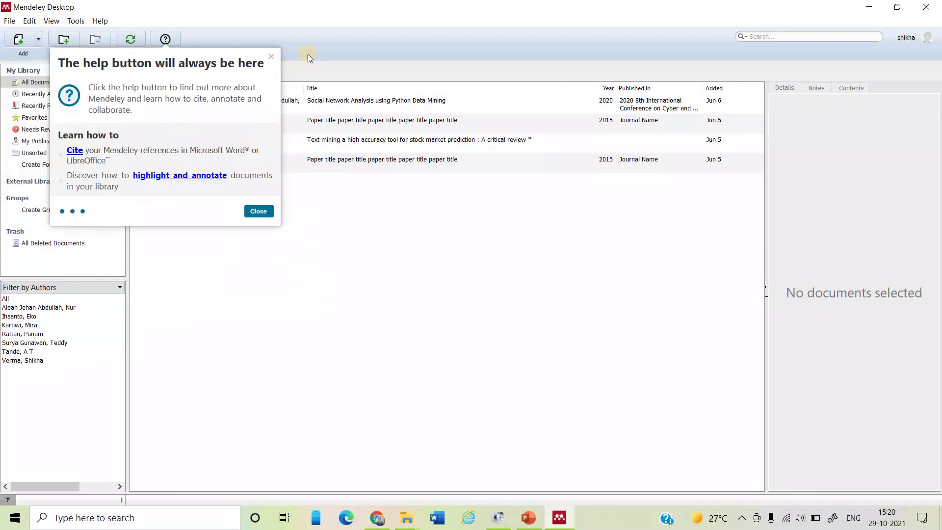
{"action": "left_click", "coordinate": [269, 54]}
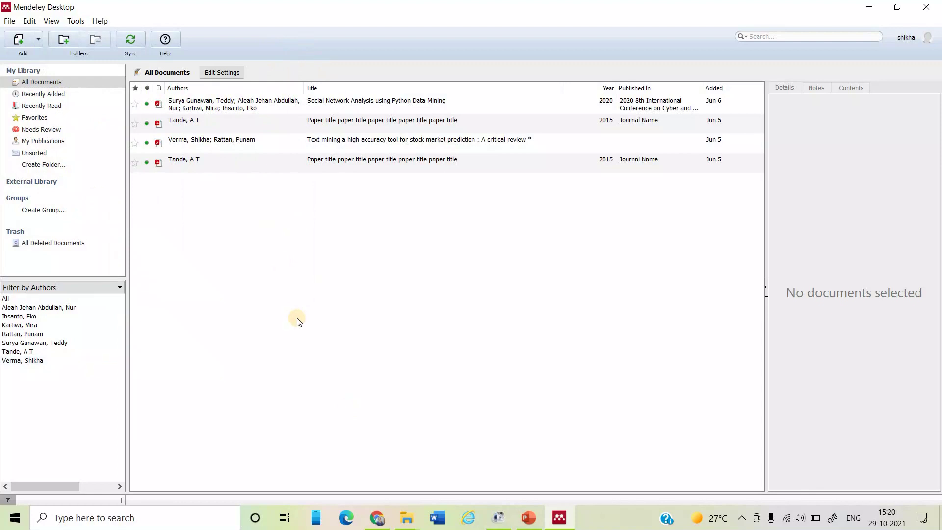
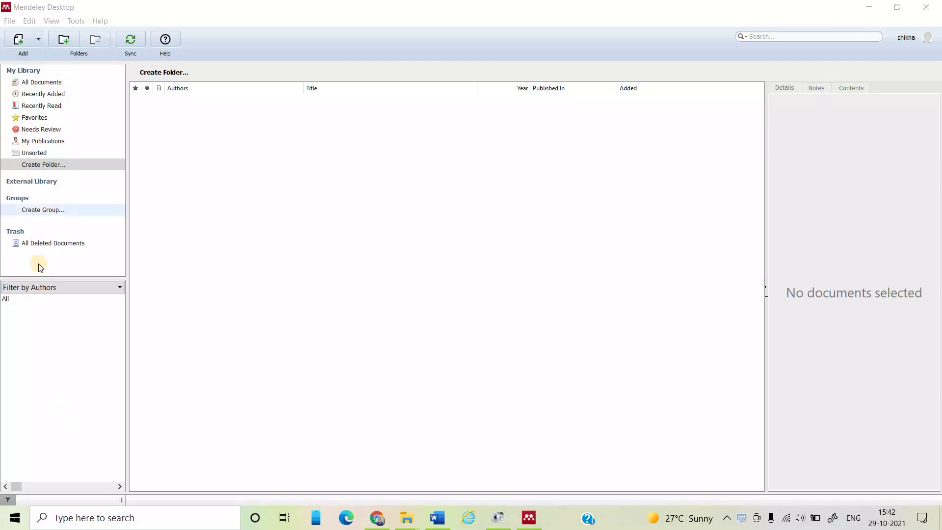
Create a Mendeley library folder named 'fake news' and bring up the Add Files dialog.
{"action": "left_click", "coordinate": [36, 164]}
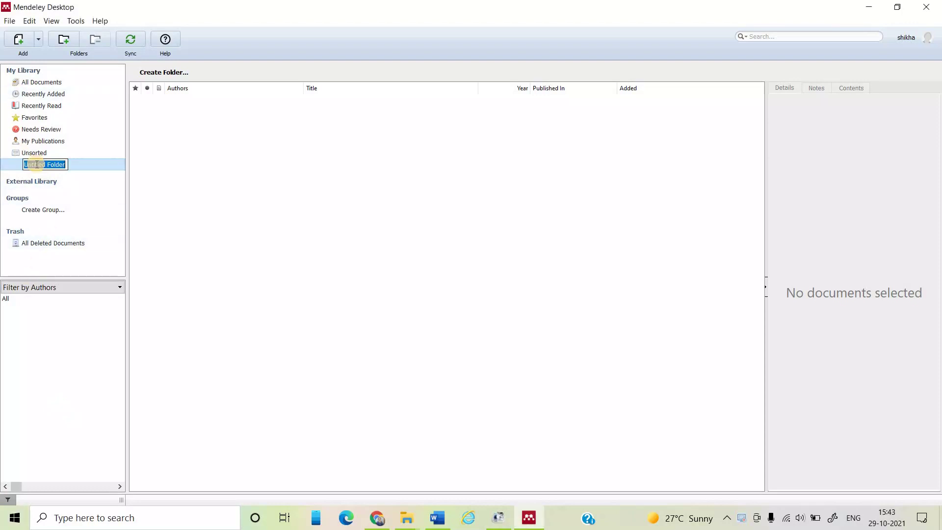
{"action": "type", "text": "fake news"}
{"action": "key", "text": "Return"}
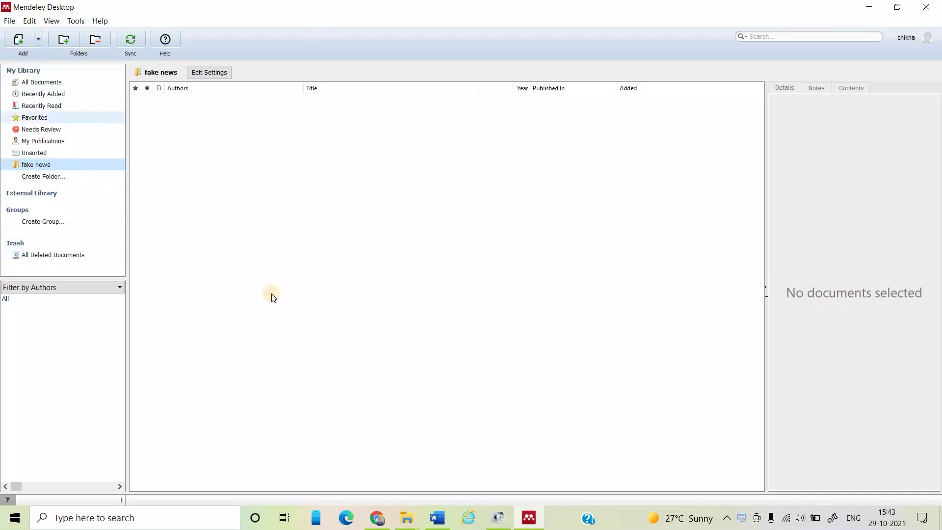
{"action": "left_click", "coordinate": [19, 39]}
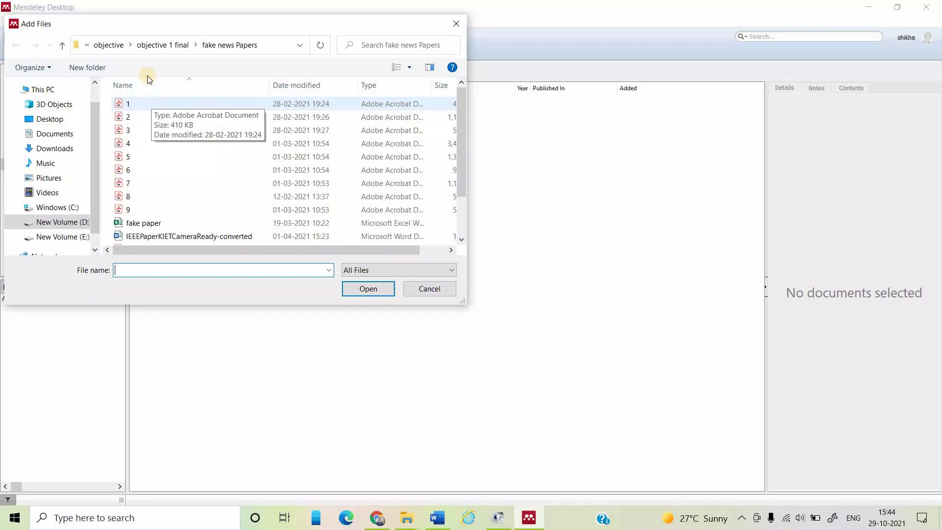
Cancel Add Files, place the cursor just after citation (1) in Word, and launch Mendeley.
{"action": "left_click", "coordinate": [432, 289]}
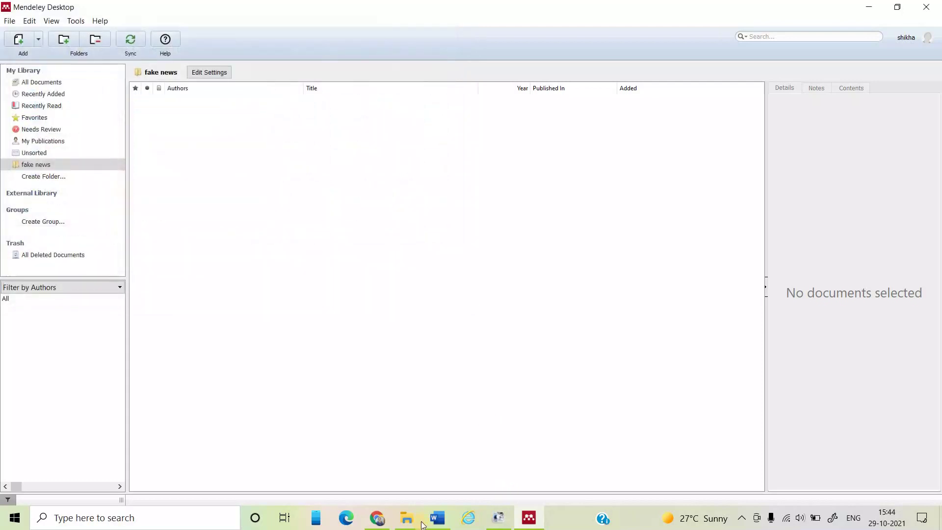
{"action": "left_click", "coordinate": [438, 518]}
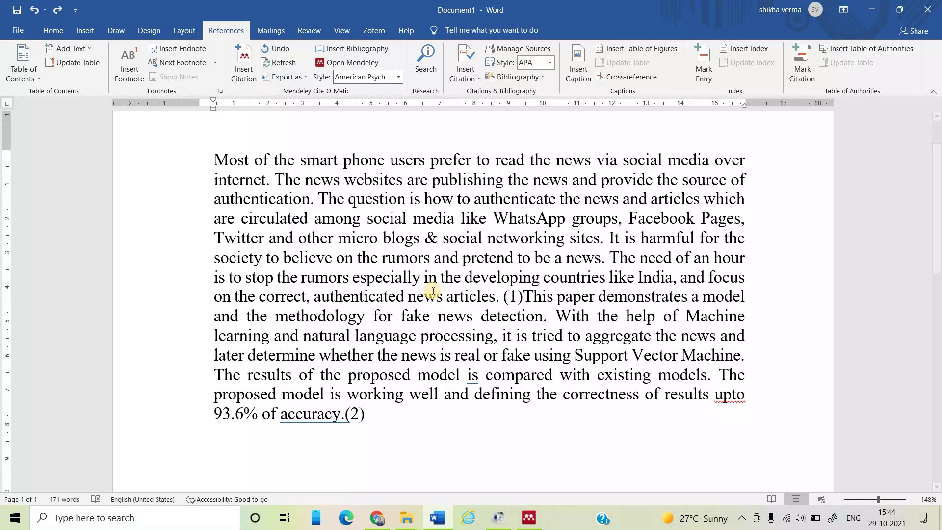
{"action": "left_click", "coordinate": [525, 305]}
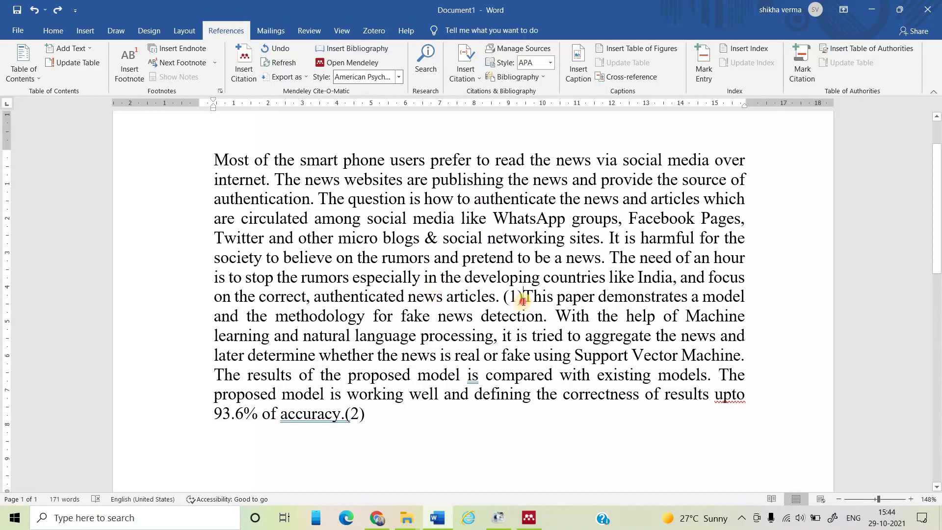
{"action": "left_click", "coordinate": [368, 415]}
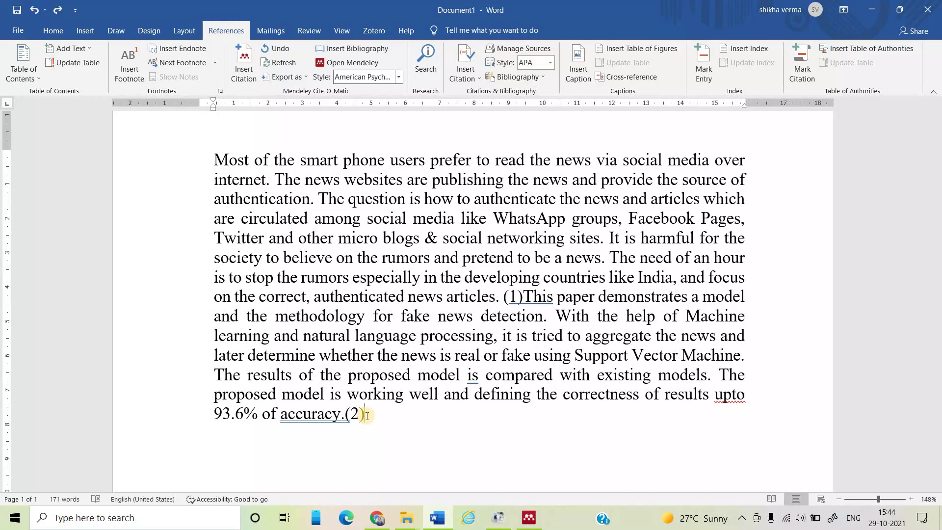
{"action": "left_click", "coordinate": [524, 299]}
{"action": "left_click", "coordinate": [344, 64]}
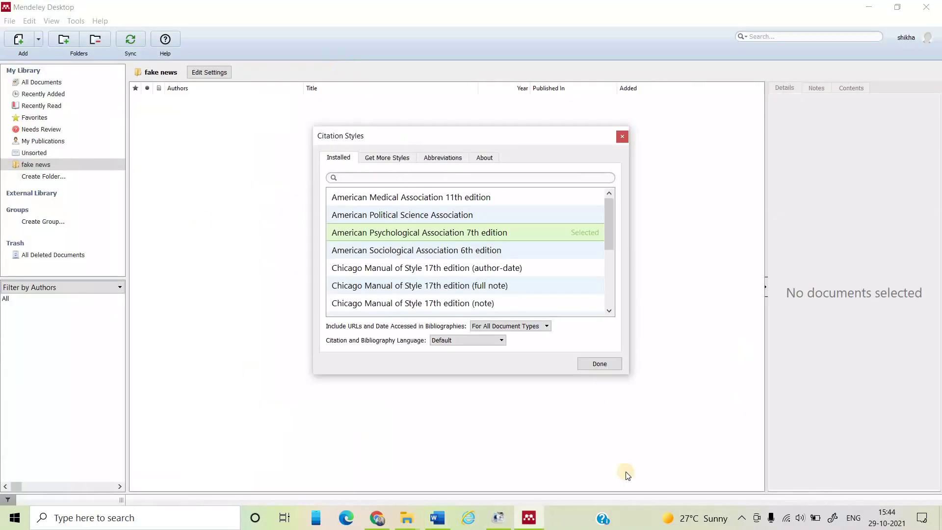
Close the Citation Styles dialog, keeping American Psychological Association 7th edition.
{"action": "left_click", "coordinate": [623, 136]}
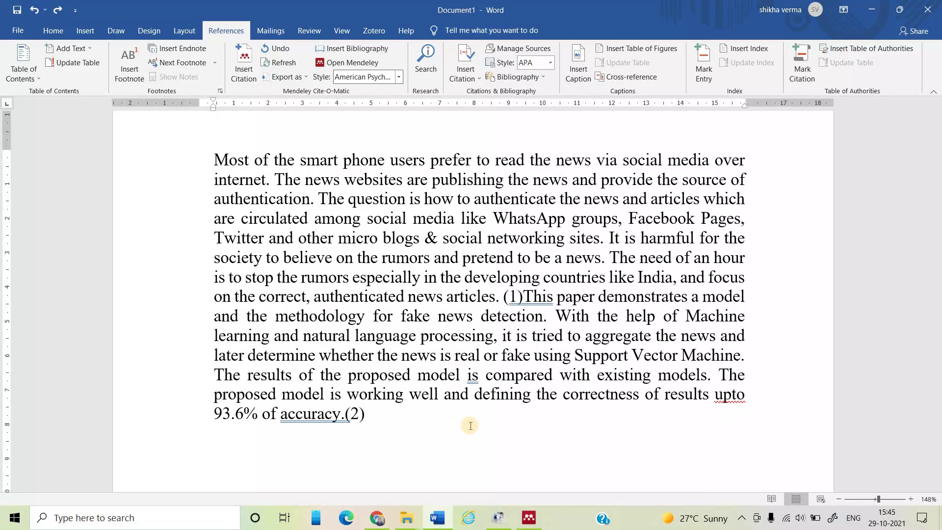
Review the fake news Papers folder, select the Word paragraph from 'This paper', then return to Mendeley.
{"action": "left_click", "coordinate": [409, 518]}
{"action": "left_click", "coordinate": [351, 461]}
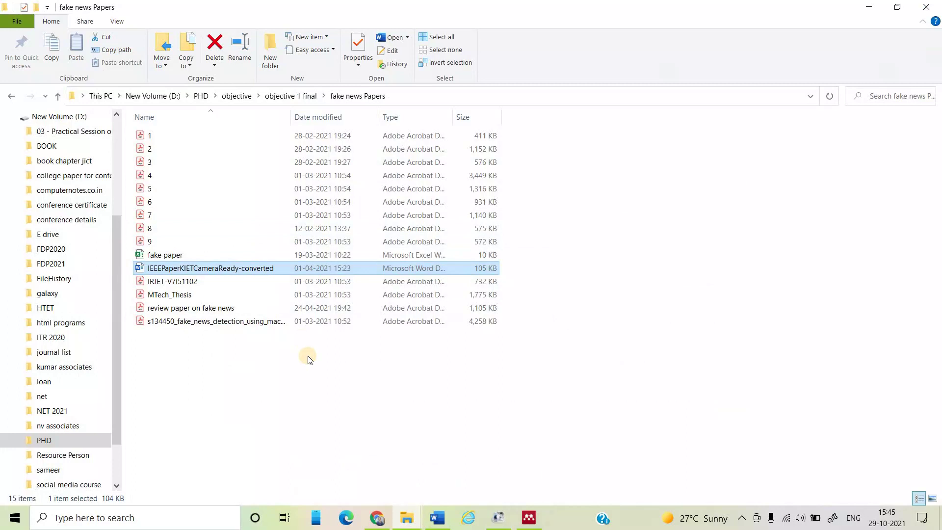
{"action": "left_click", "coordinate": [438, 518]}
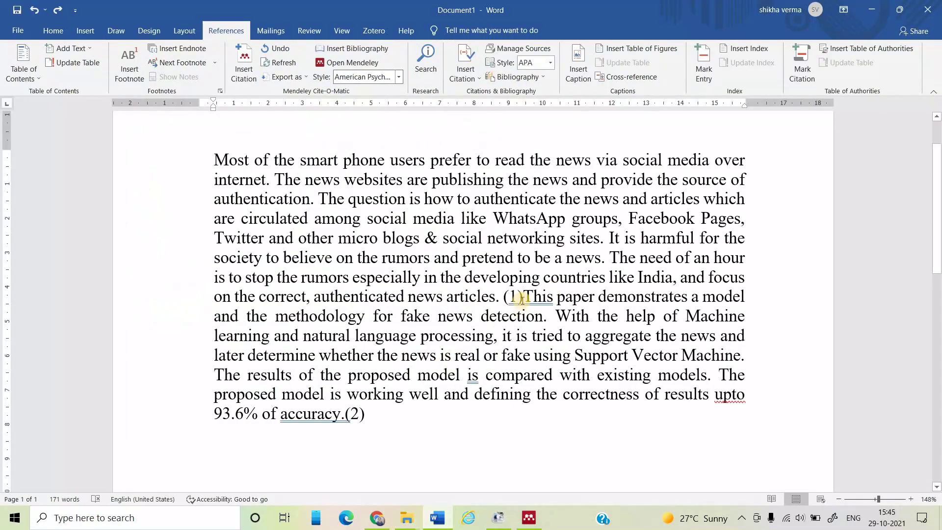
{"action": "left_click_drag", "start_coordinate": [522, 298], "coordinate": [363, 425]}
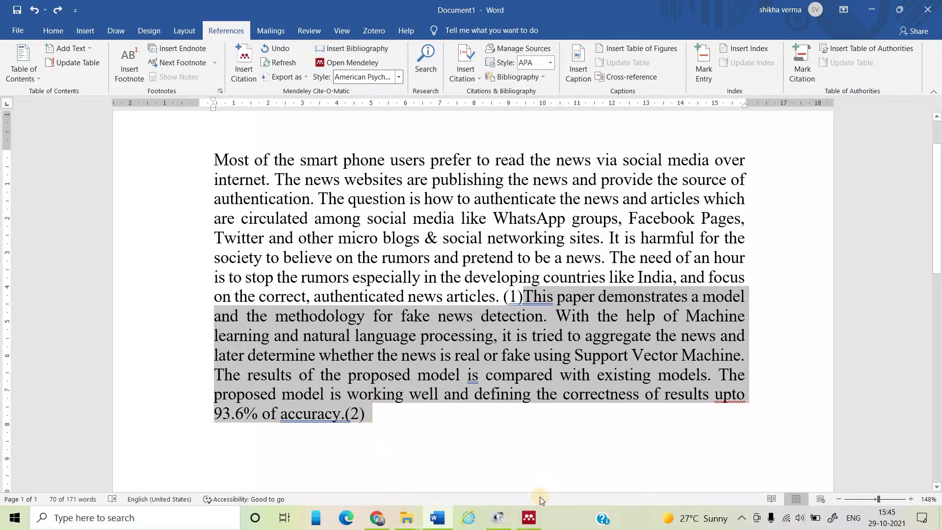
{"action": "left_click", "coordinate": [529, 518]}
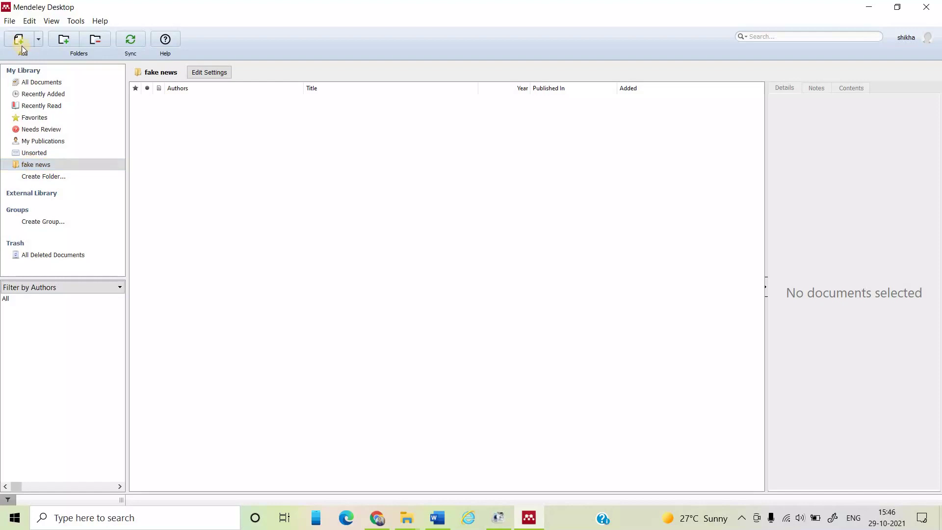
Add PDFs 1 through 9 from the fake news Papers folder to Mendeley's fake news folder.
{"action": "left_click", "coordinate": [38, 40]}
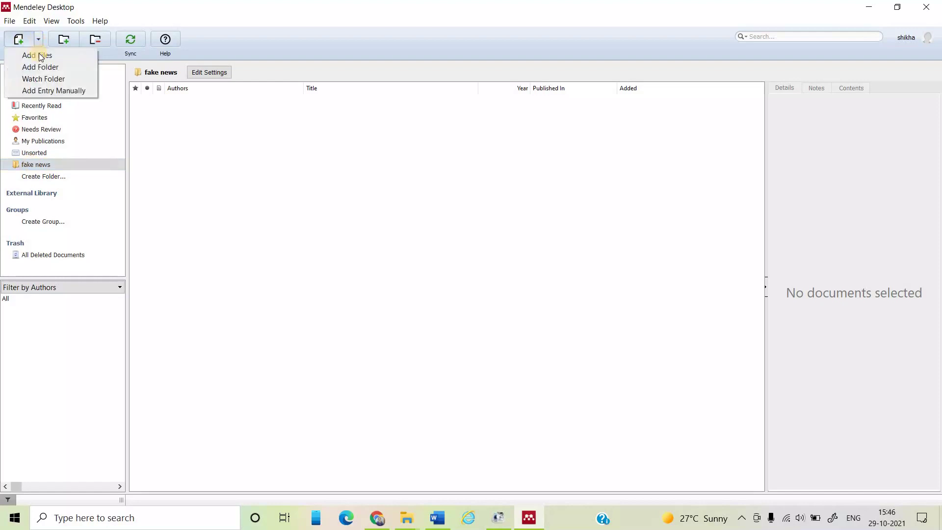
{"action": "left_click", "coordinate": [41, 56]}
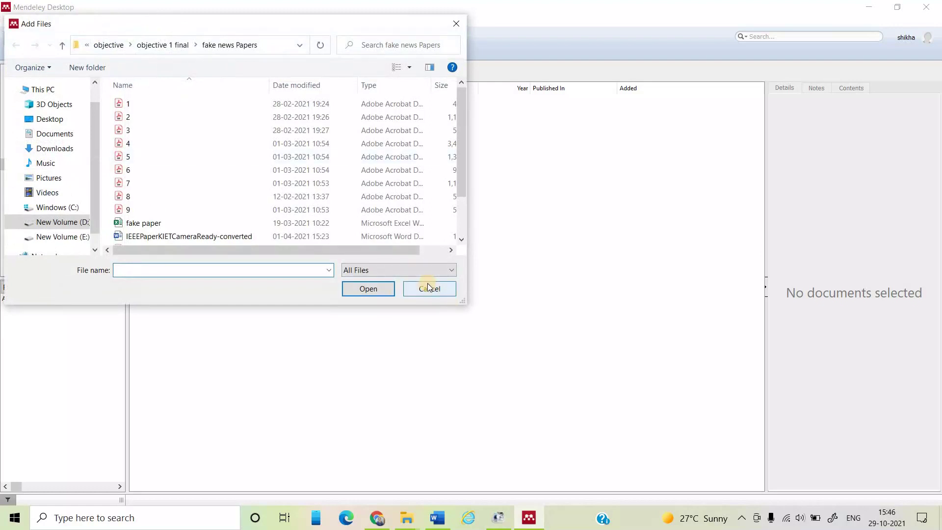
{"action": "left_click", "coordinate": [180, 211]}
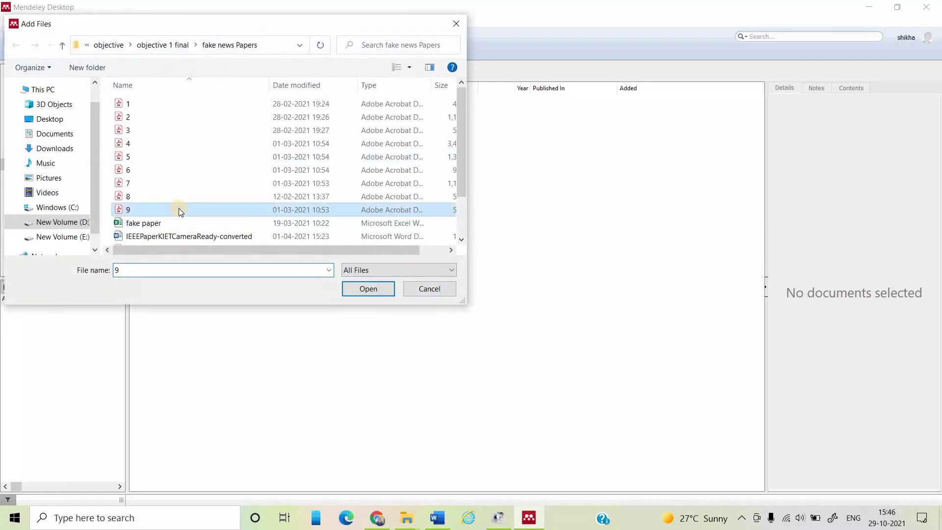
{"action": "key", "text": "shift+Up"}
{"action": "key", "text": "shift+Up"}
{"action": "key", "text": "shift+Up"}
{"action": "key", "text": "shift+Up"}
{"action": "key", "text": "shift+Up"}
{"action": "key", "text": "shift+Up"}
{"action": "key", "text": "shift+Up"}
{"action": "key", "text": "shift+Up"}
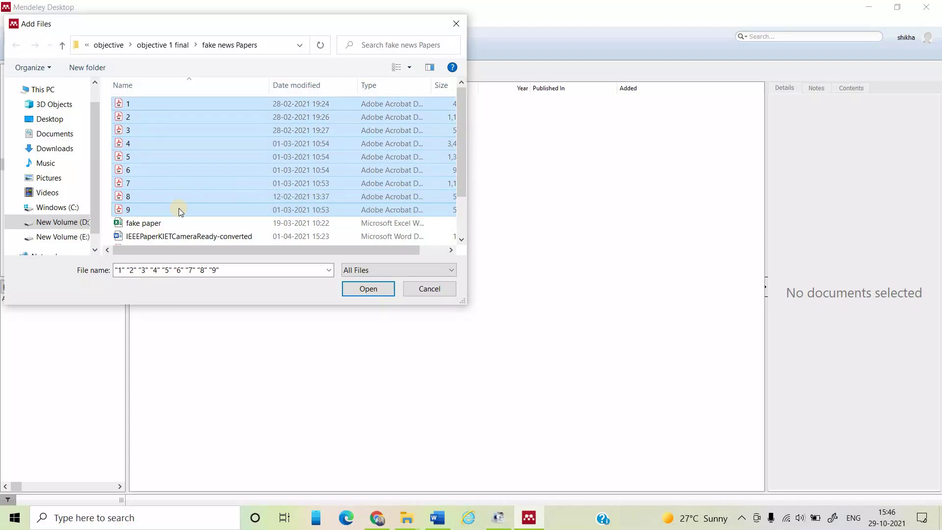
{"action": "left_click", "coordinate": [366, 287]}
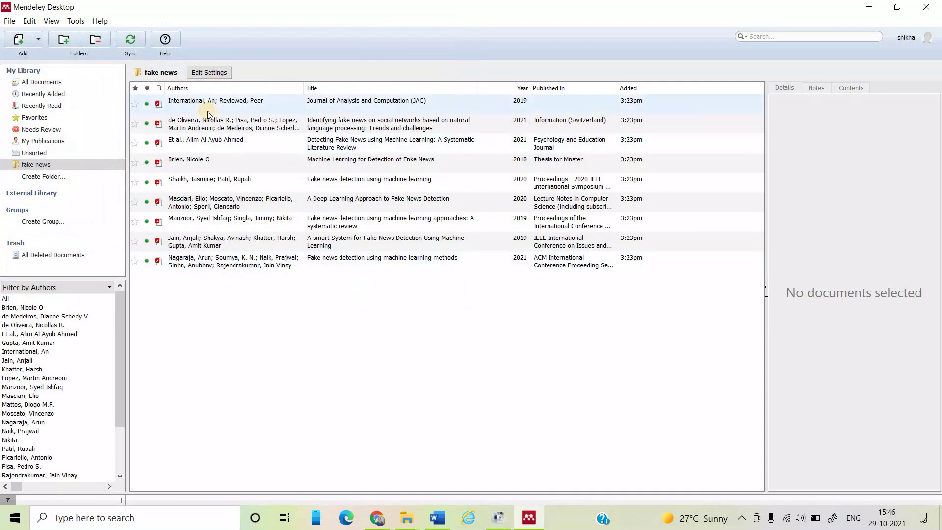
Sort the papers by author and inspect details of each, from the machine learning detection paper onward.
{"action": "left_click", "coordinate": [186, 88]}
{"action": "left_click", "coordinate": [187, 105]}
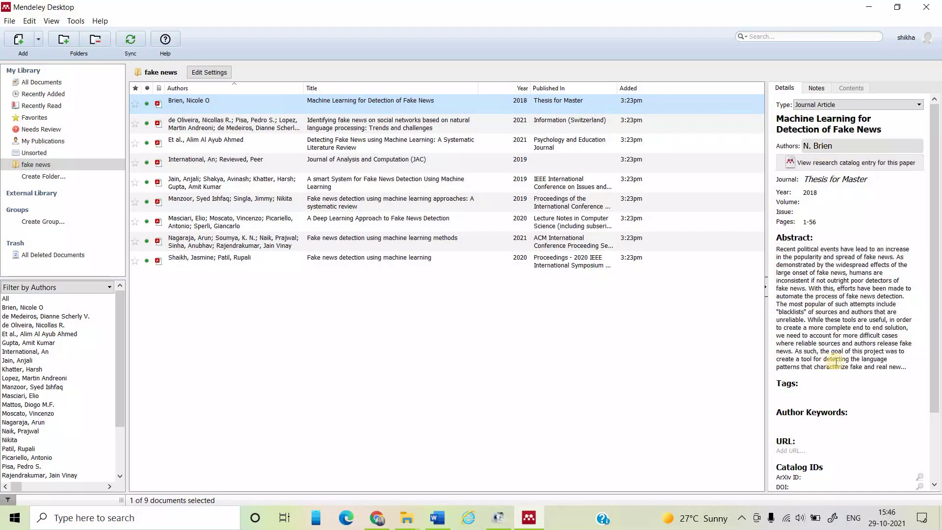
{"action": "scroll", "coordinate": [829, 363], "scroll_direction": "down", "scroll_amount": 5}
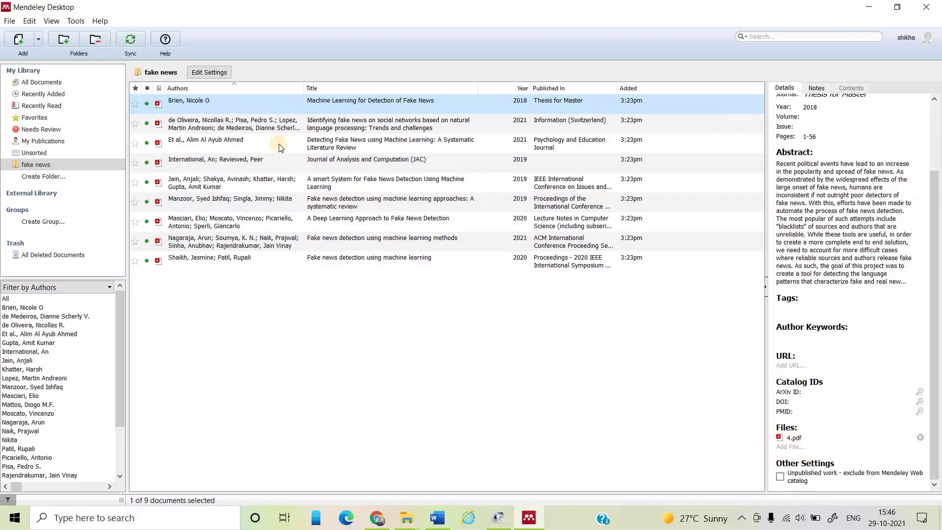
{"action": "left_click", "coordinate": [254, 132]}
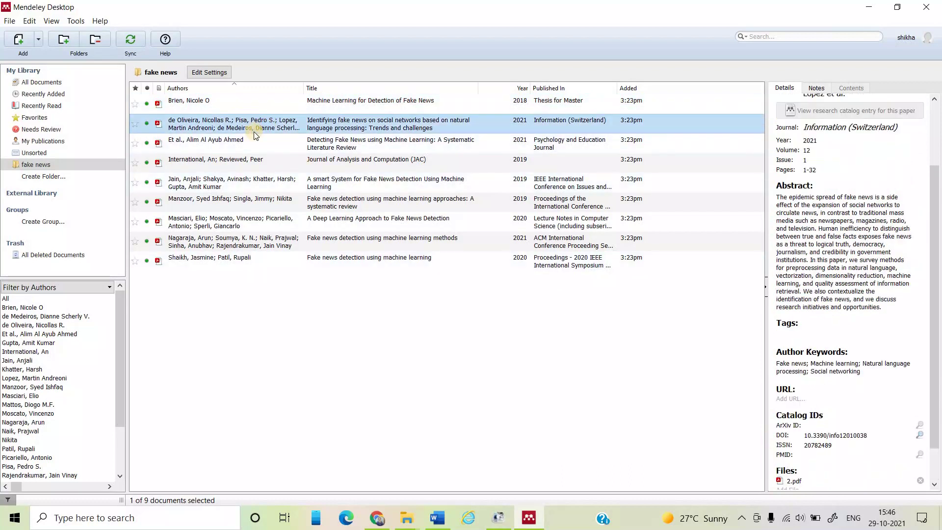
{"action": "left_click", "coordinate": [238, 151]}
{"action": "left_click", "coordinate": [234, 164]}
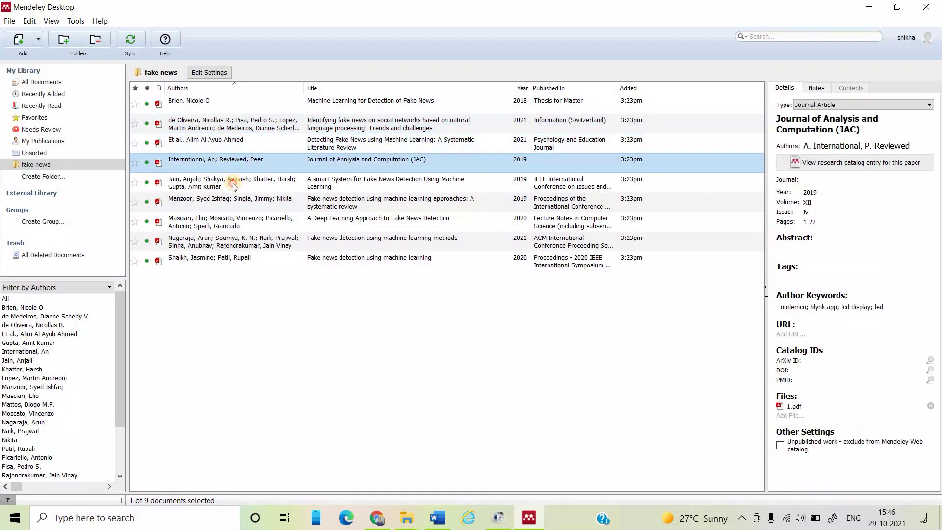
{"action": "left_click", "coordinate": [233, 184]}
{"action": "left_click", "coordinate": [225, 205]}
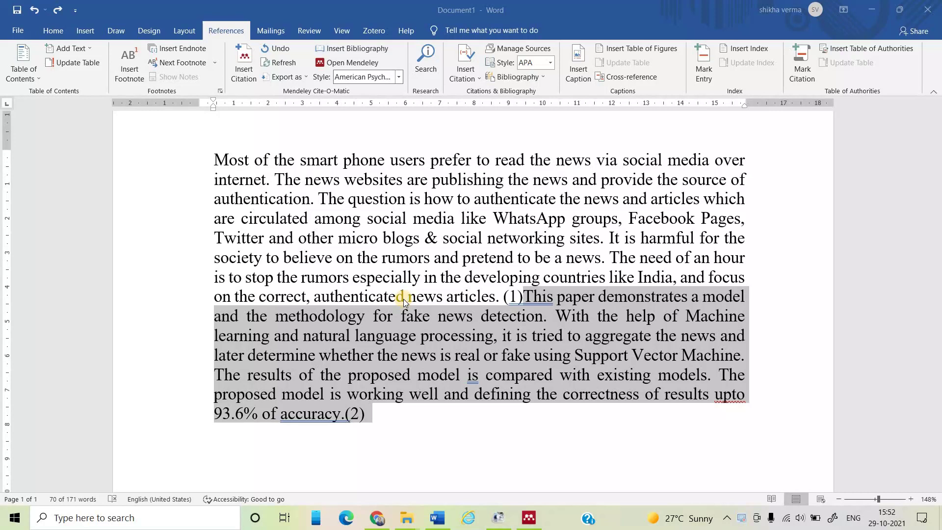
{"action": "left_click", "coordinate": [52, 37]}
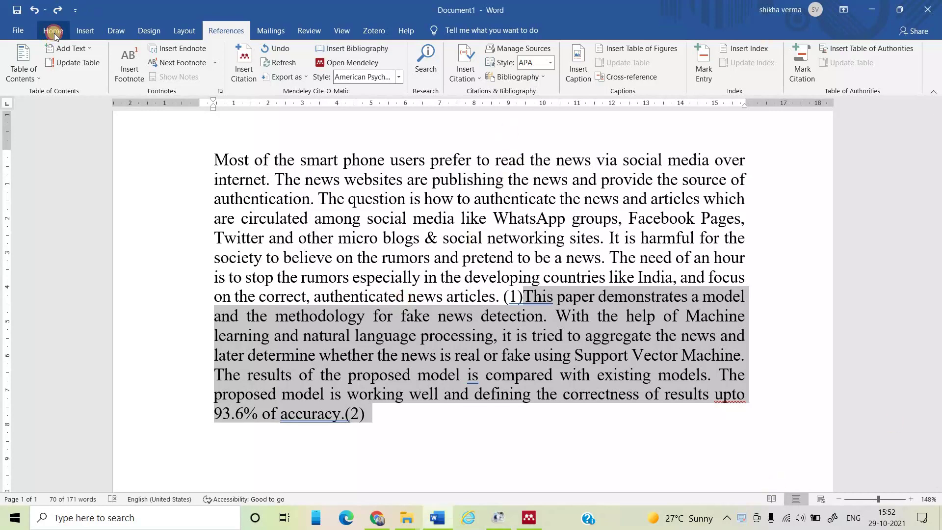
{"action": "left_click", "coordinate": [228, 34]}
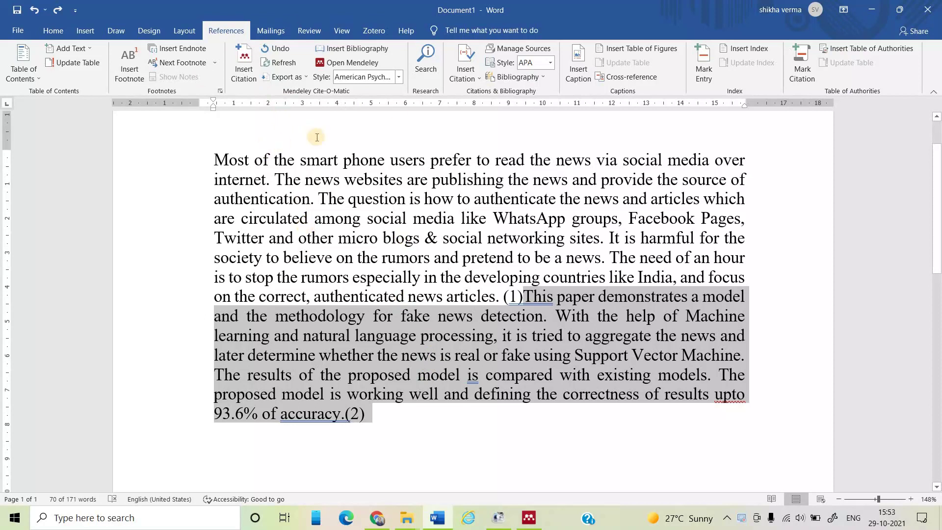
{"action": "left_click", "coordinate": [397, 77]}
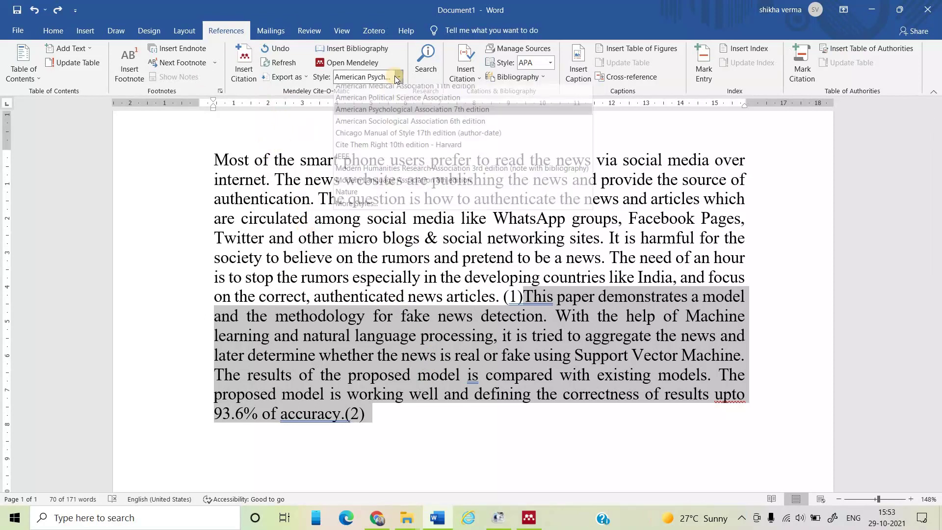
{"action": "left_click", "coordinate": [393, 115]}
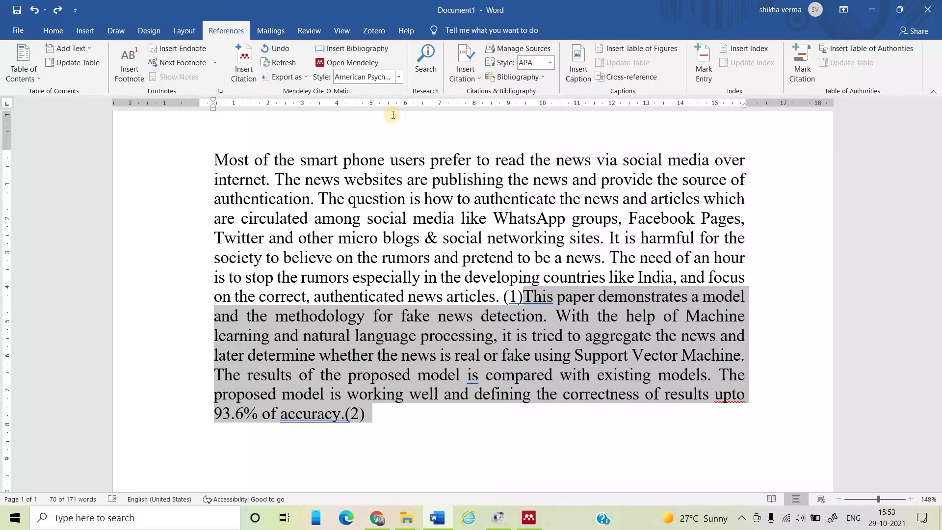
{"action": "left_click", "coordinate": [520, 294]}
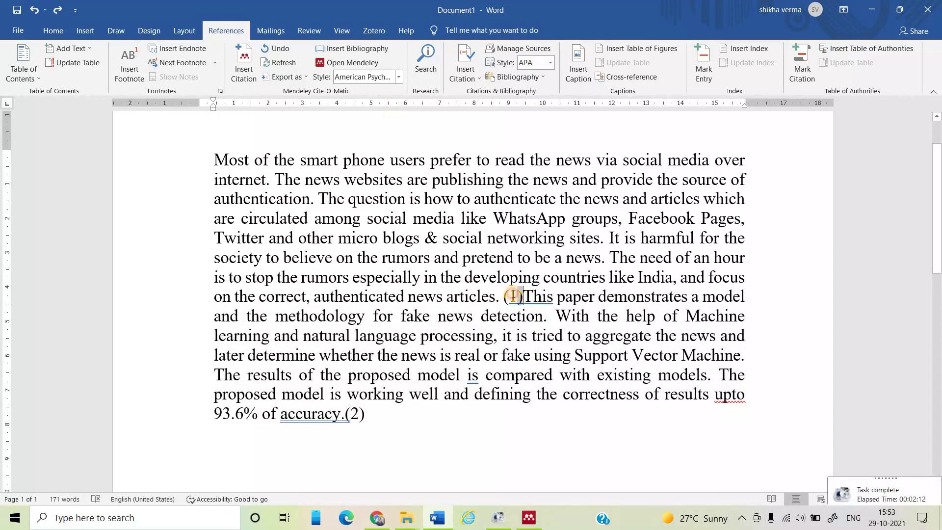
{"action": "double_click", "coordinate": [506, 294]}
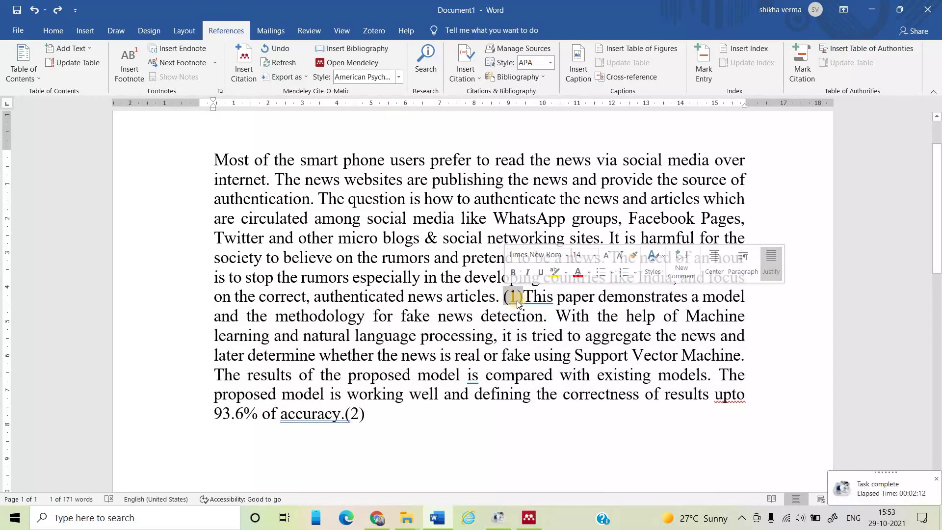
{"action": "left_click", "coordinate": [524, 301]}
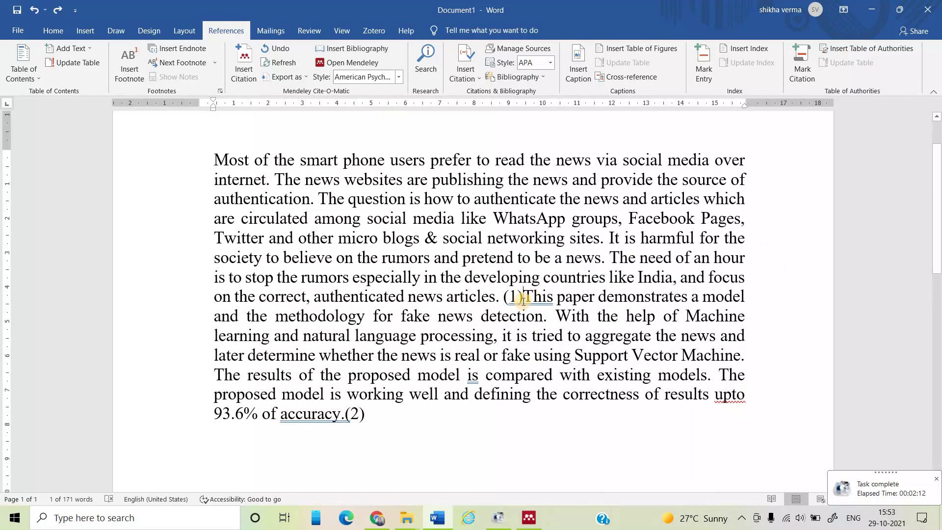
{"action": "left_click_drag", "start_coordinate": [215, 157], "coordinate": [495, 299]}
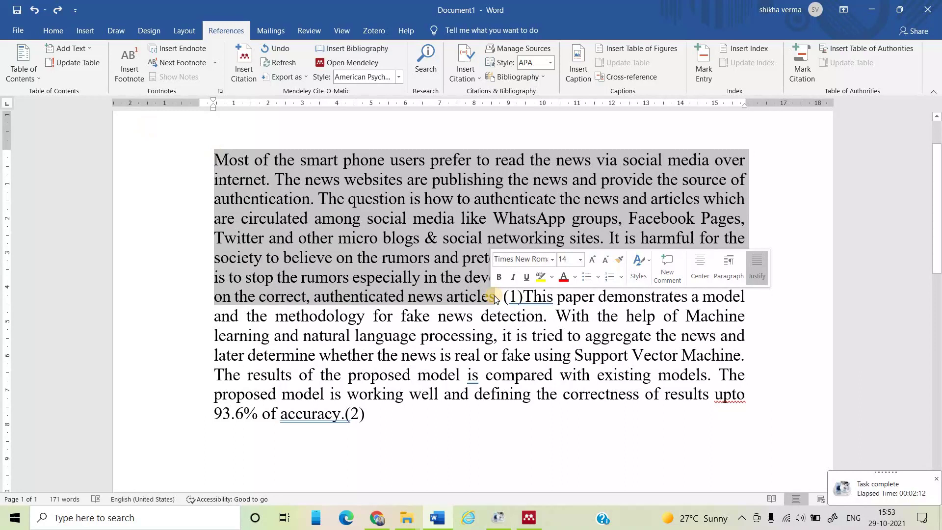
{"action": "left_click", "coordinate": [521, 300]}
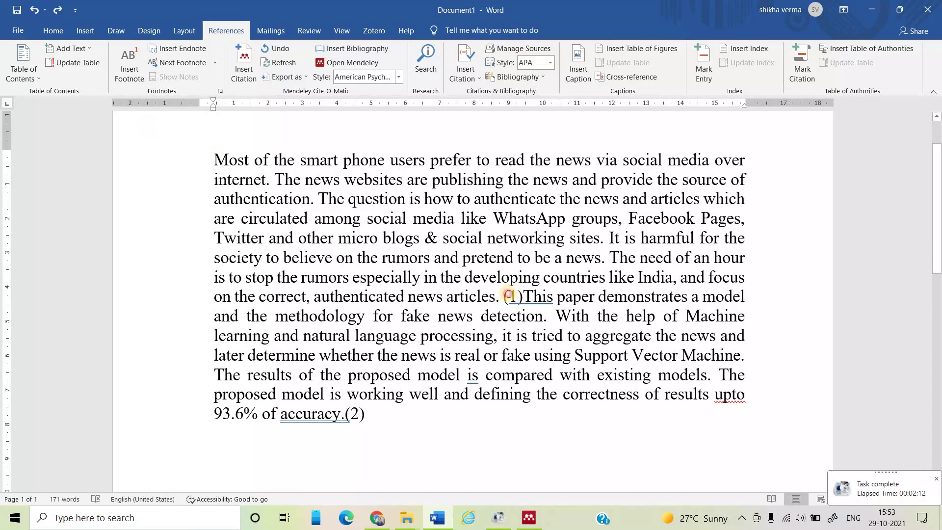
{"action": "left_click", "coordinate": [512, 297]}
{"action": "left_click", "coordinate": [526, 298]}
Insert a Mendeley citation for the 2019 Journal of Analysis and Computation paper after (1).
{"action": "left_click", "coordinate": [238, 72]}
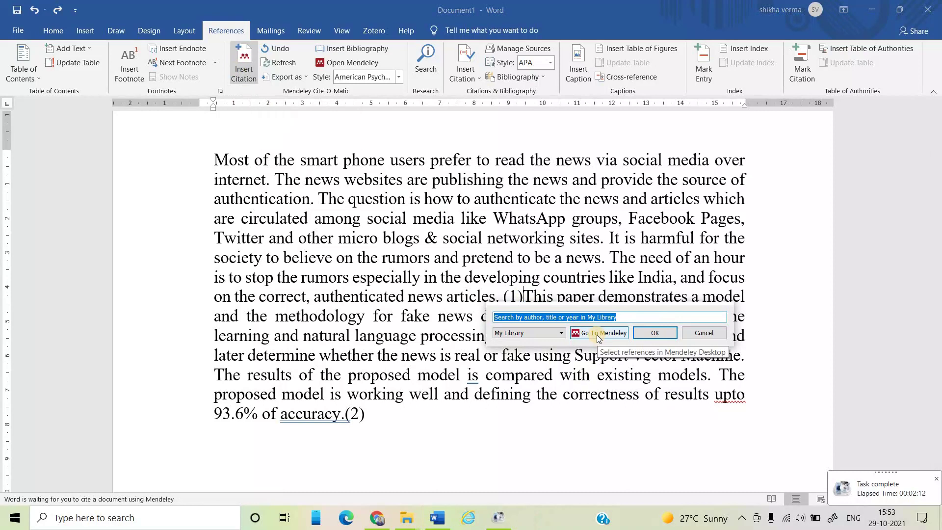
{"action": "left_click", "coordinate": [563, 332]}
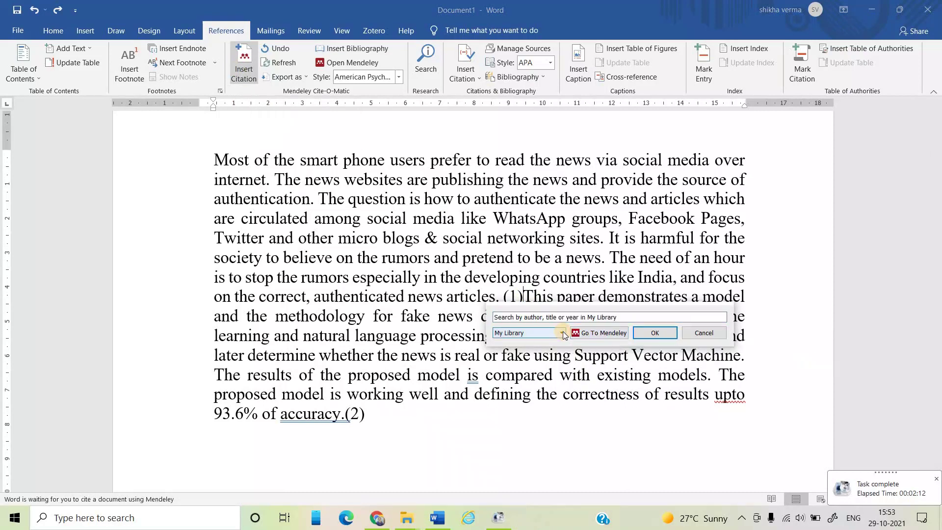
{"action": "left_click", "coordinate": [595, 333]}
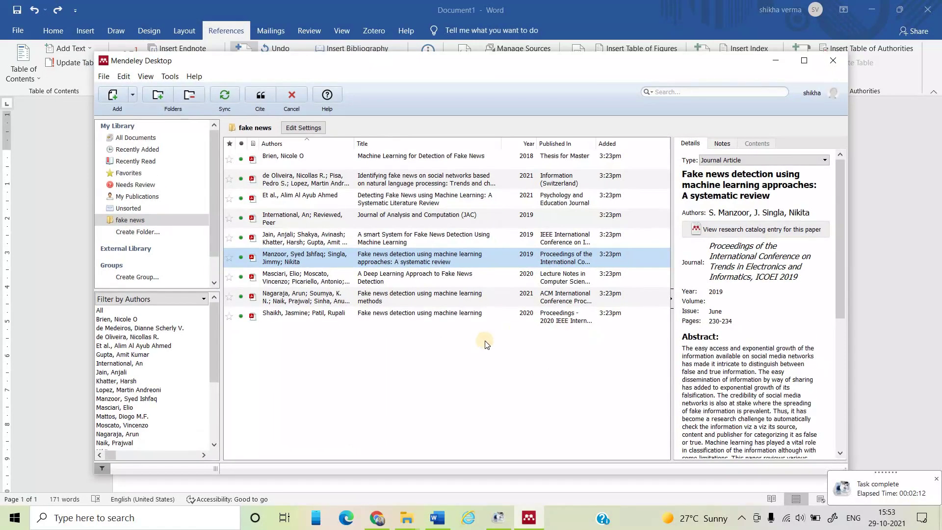
{"action": "left_click", "coordinate": [323, 277]}
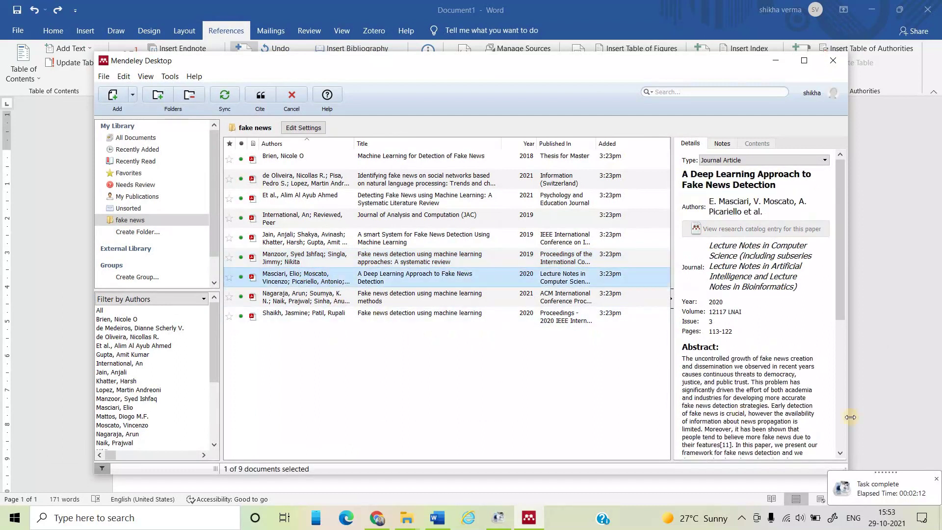
{"action": "scroll", "coordinate": [774, 347], "scroll_direction": "down", "scroll_amount": 5}
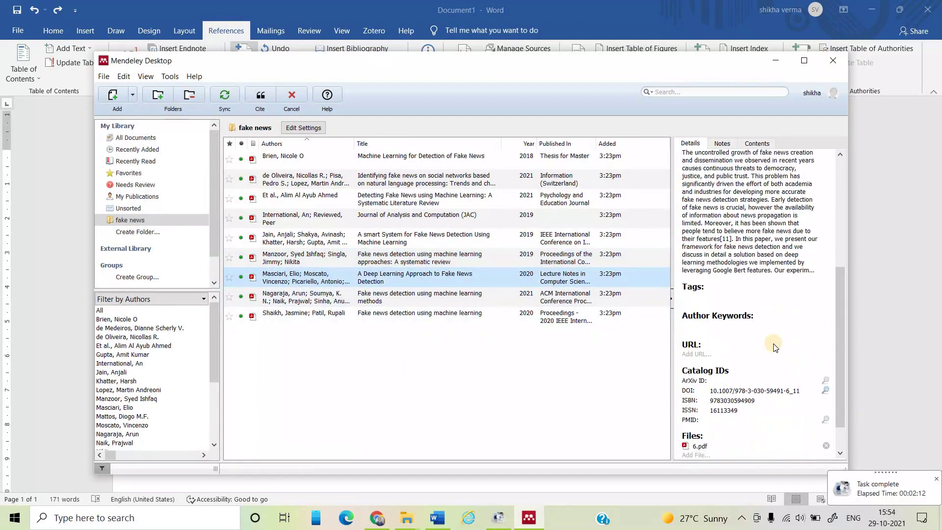
{"action": "left_click", "coordinate": [278, 184]}
{"action": "left_click", "coordinate": [275, 158]}
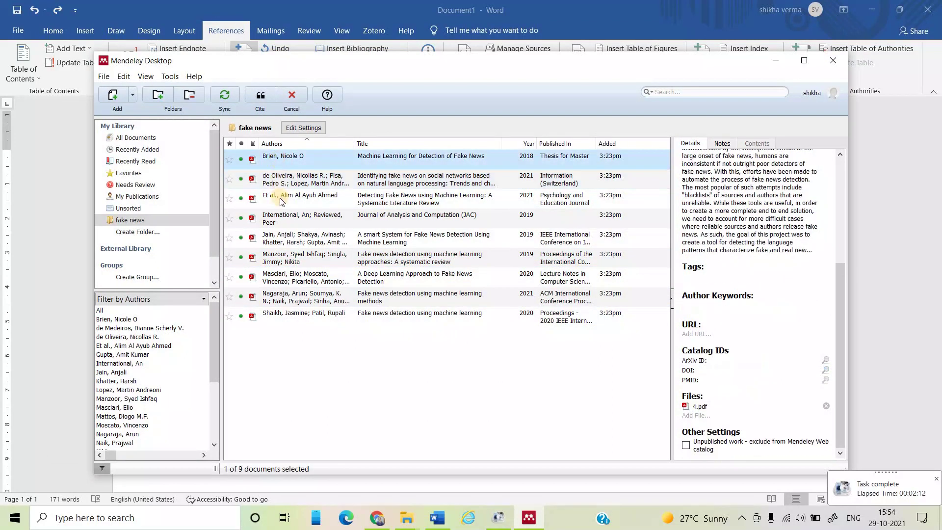
{"action": "left_click", "coordinate": [279, 204]}
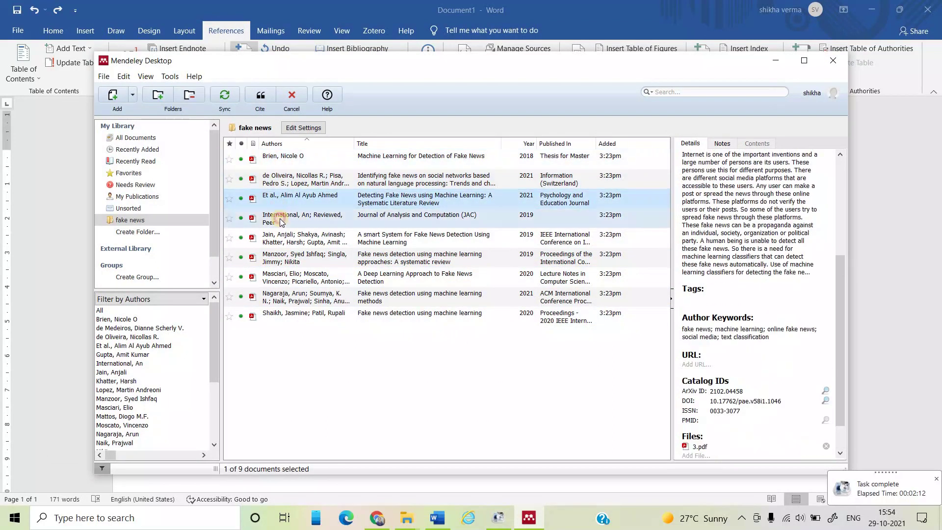
{"action": "left_click", "coordinate": [281, 220]}
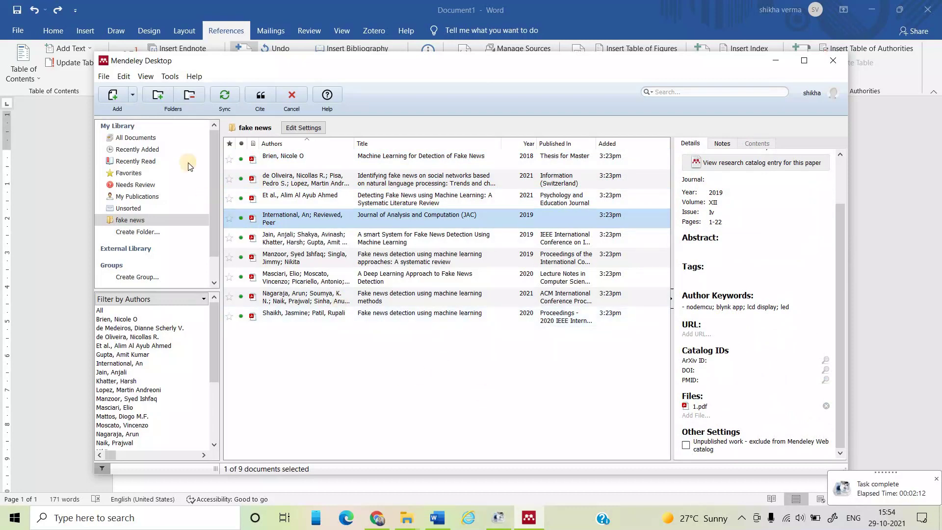
{"action": "left_click", "coordinate": [257, 96]}
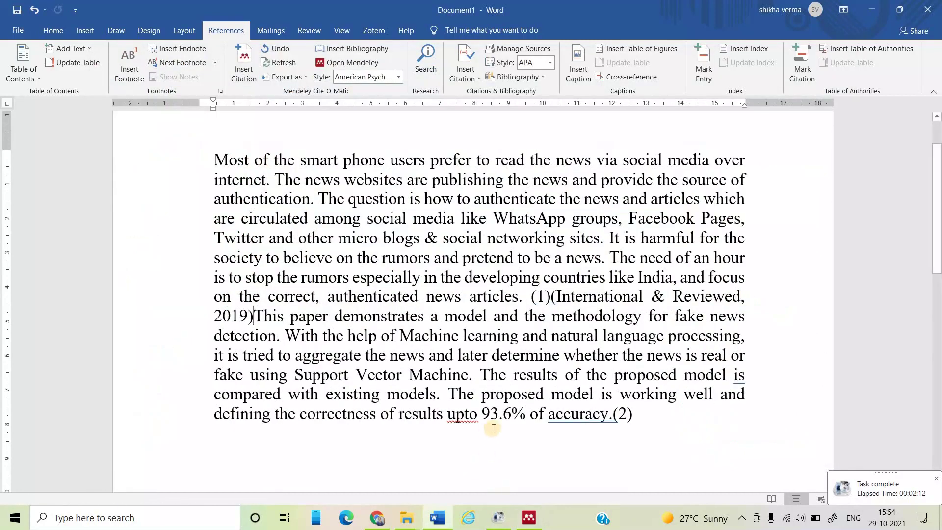
Delete the plain (1) marker next to the new Mendeley citation.
{"action": "left_click", "coordinate": [552, 300]}
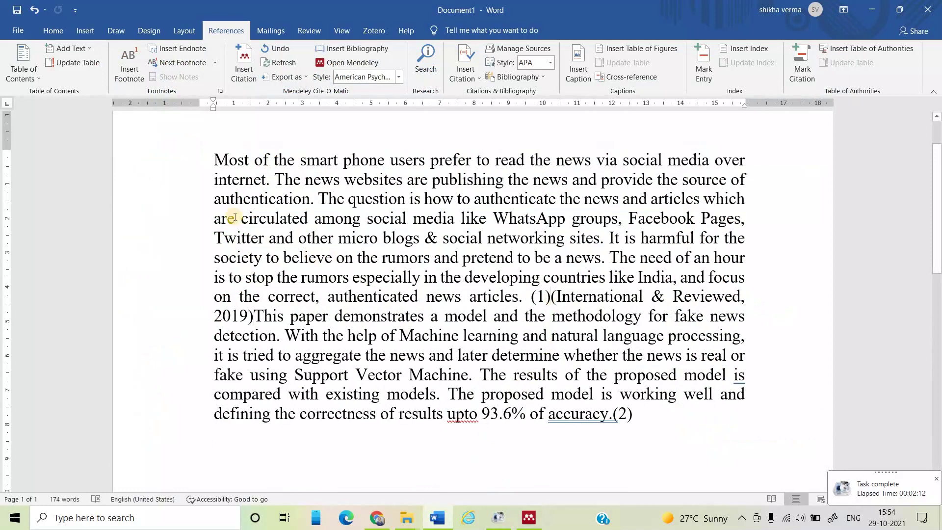
{"action": "left_click_drag", "start_coordinate": [217, 160], "coordinate": [297, 206]}
{"action": "left_click_drag", "start_coordinate": [448, 278], "coordinate": [519, 297]}
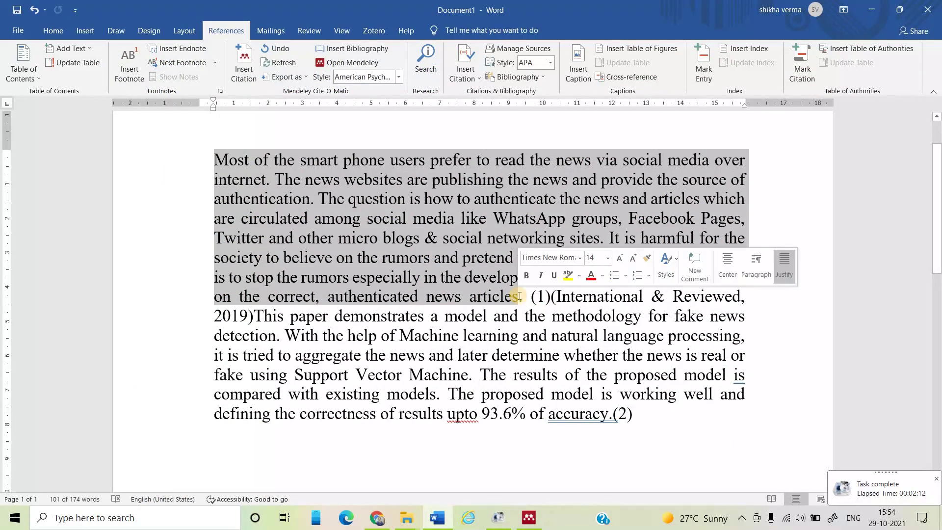
{"action": "left_click", "coordinate": [552, 297]}
{"action": "key", "text": "BackSpace"}
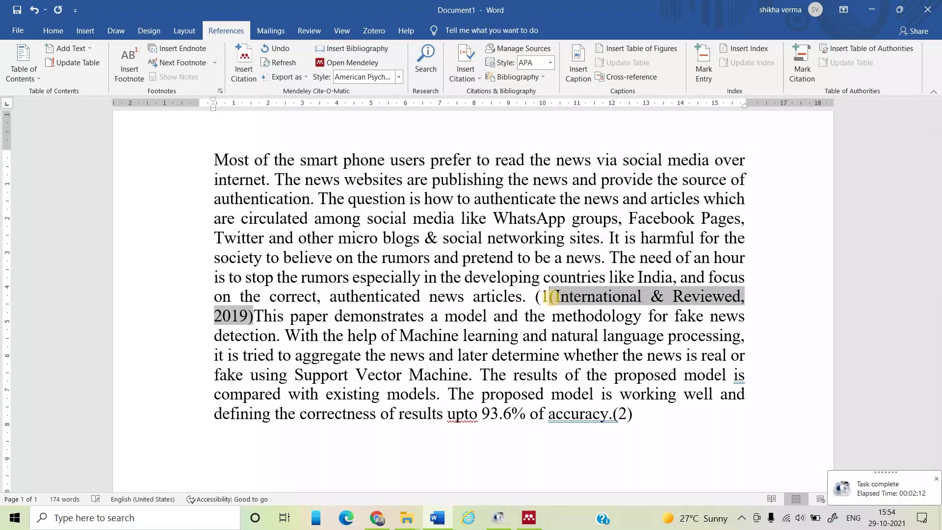
{"action": "key", "text": "BackSpace"}
{"action": "key", "text": "BackSpace"}
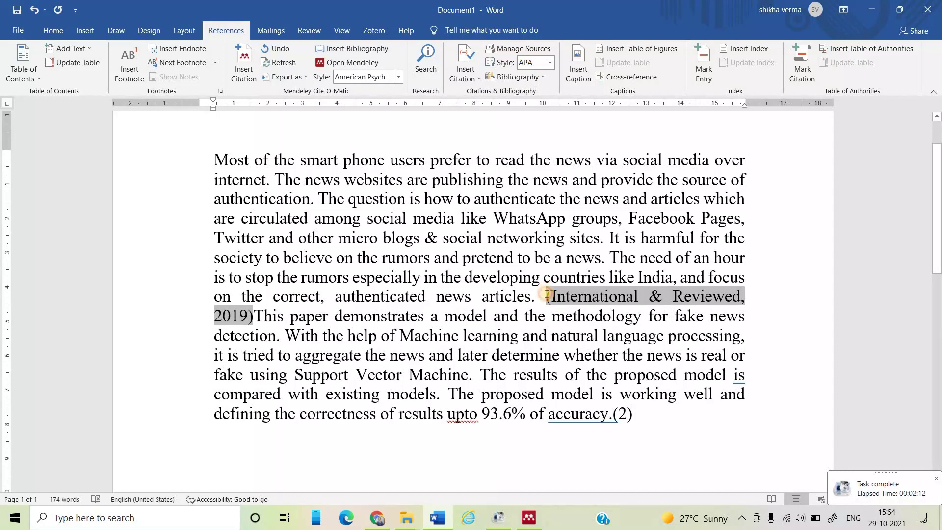
Remove the leftover space before (International & Reviewed, 2019).
{"action": "left_click", "coordinate": [542, 295]}
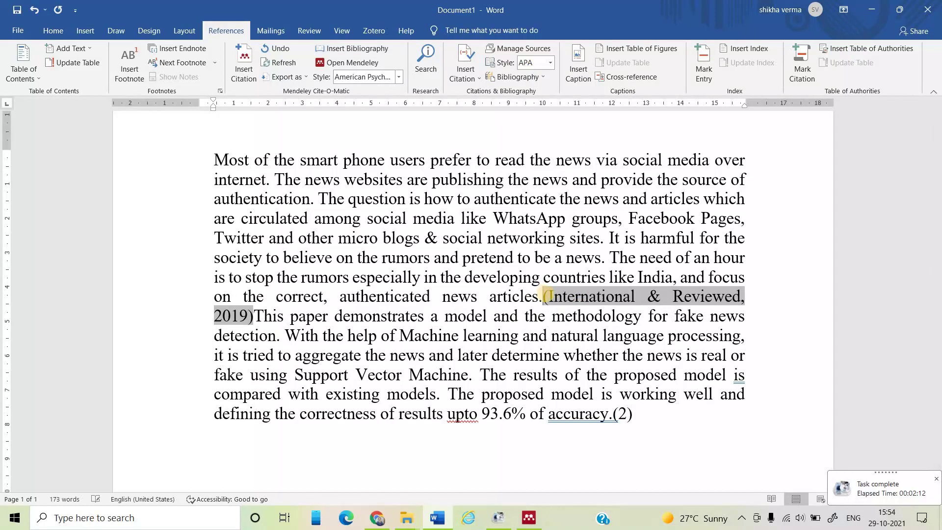
{"action": "key", "text": "BackSpace"}
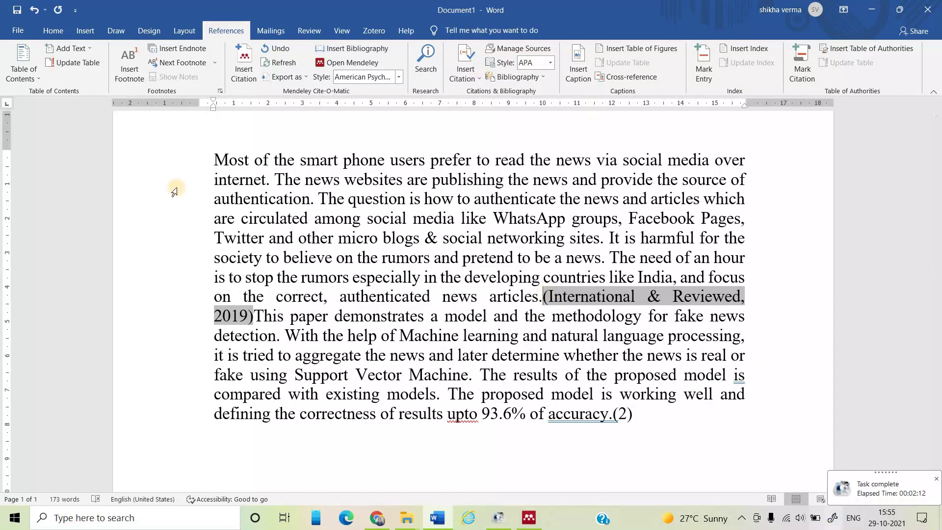
{"action": "left_click", "coordinate": [639, 415]}
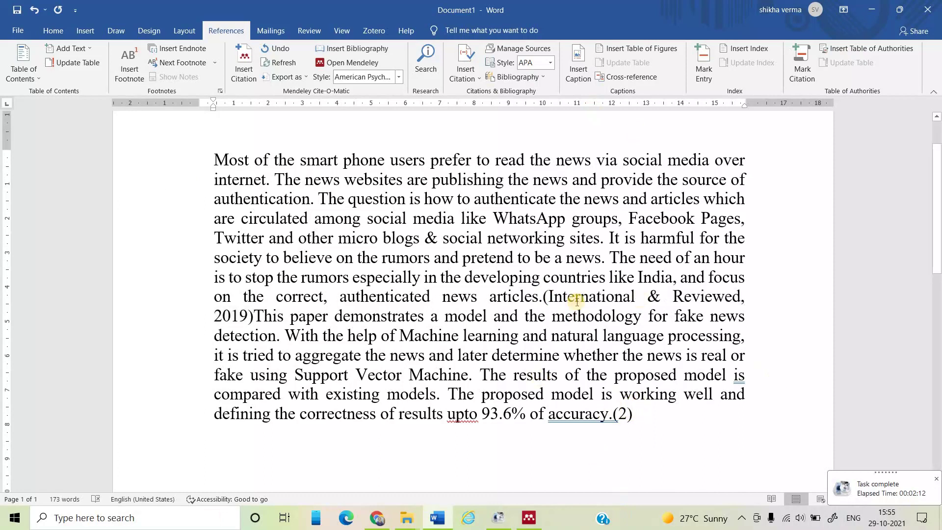
{"action": "left_click", "coordinate": [255, 317]}
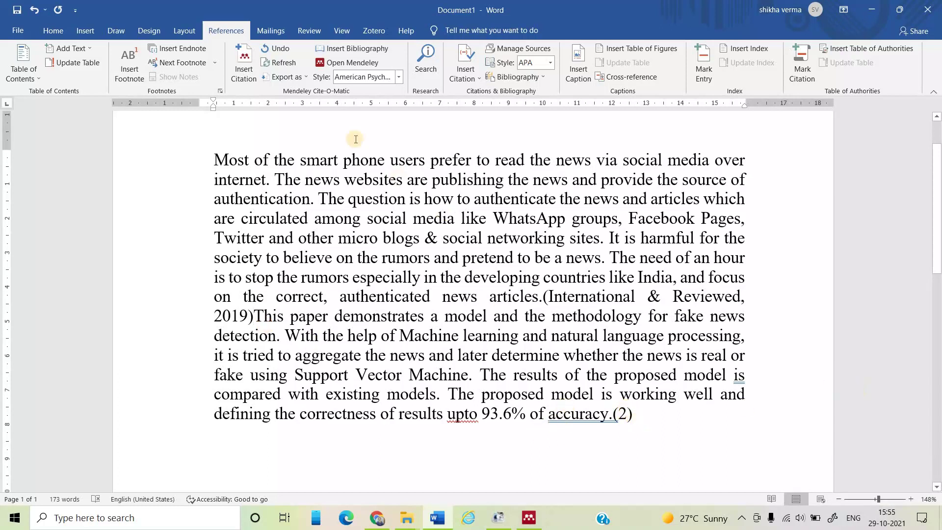
Cite the 2021 de Oliveira natural language processing paper from Mendeley in place of (2).
{"action": "left_click", "coordinate": [245, 63]}
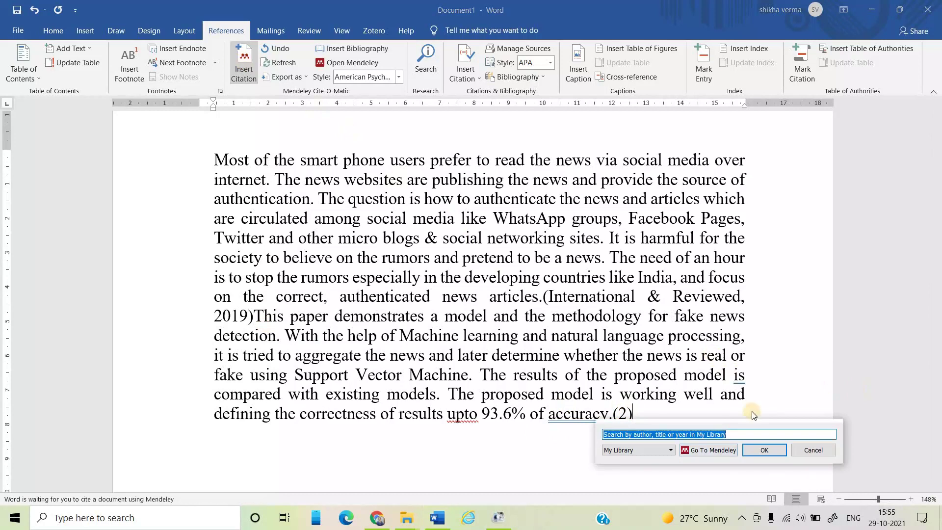
{"action": "left_click", "coordinate": [723, 449]}
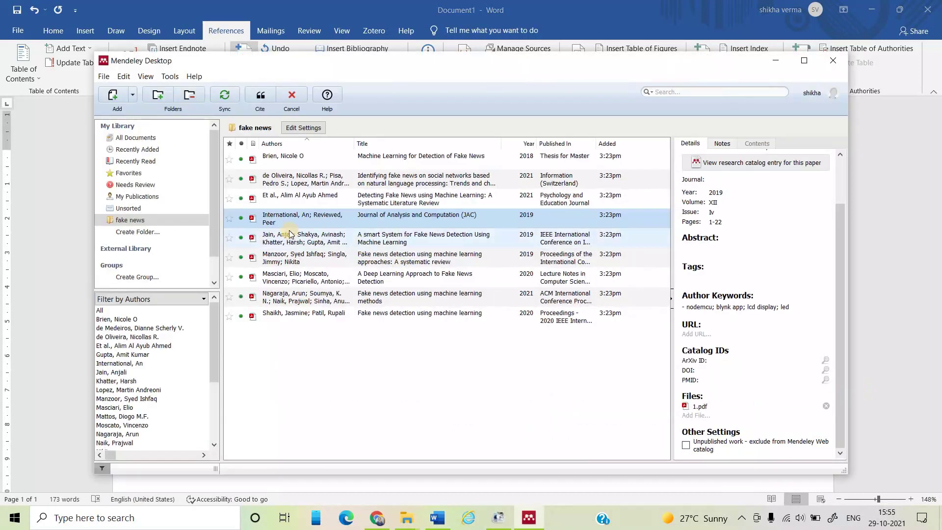
{"action": "left_click", "coordinate": [282, 201]}
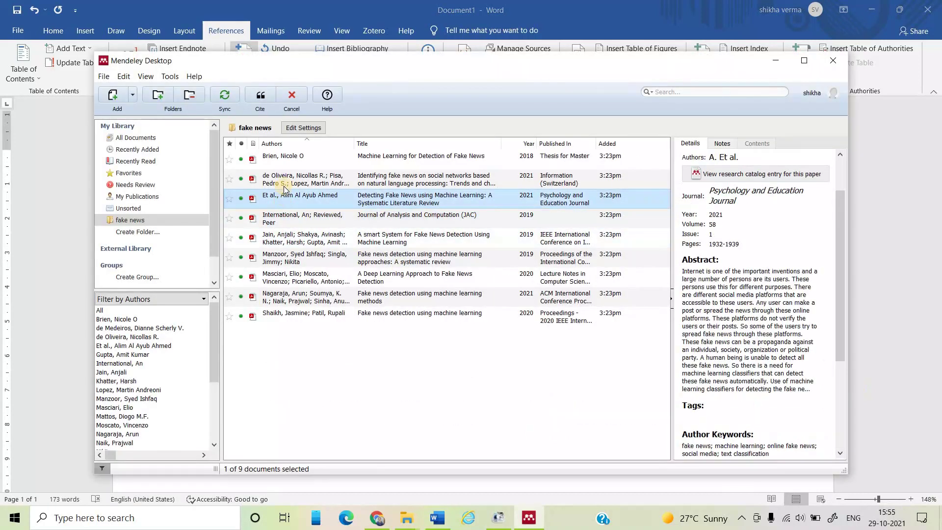
{"action": "left_click", "coordinate": [285, 189]}
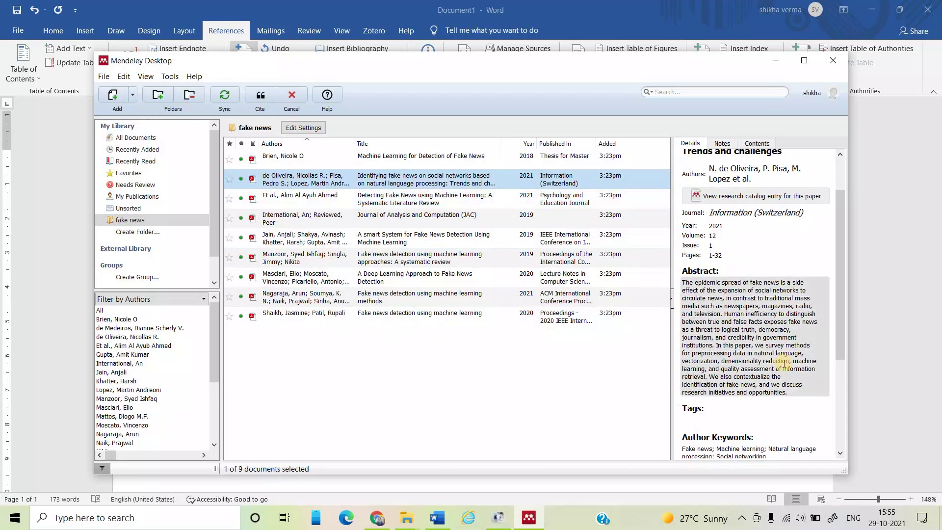
{"action": "scroll", "coordinate": [783, 363], "scroll_direction": "down", "scroll_amount": 3}
{"action": "scroll", "coordinate": [783, 363], "scroll_direction": "down", "scroll_amount": 2}
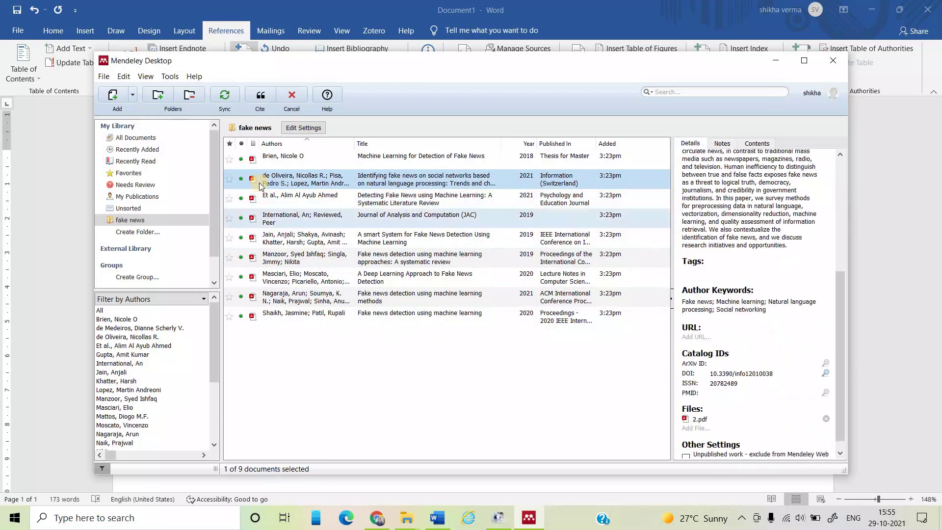
{"action": "left_click", "coordinate": [260, 94]}
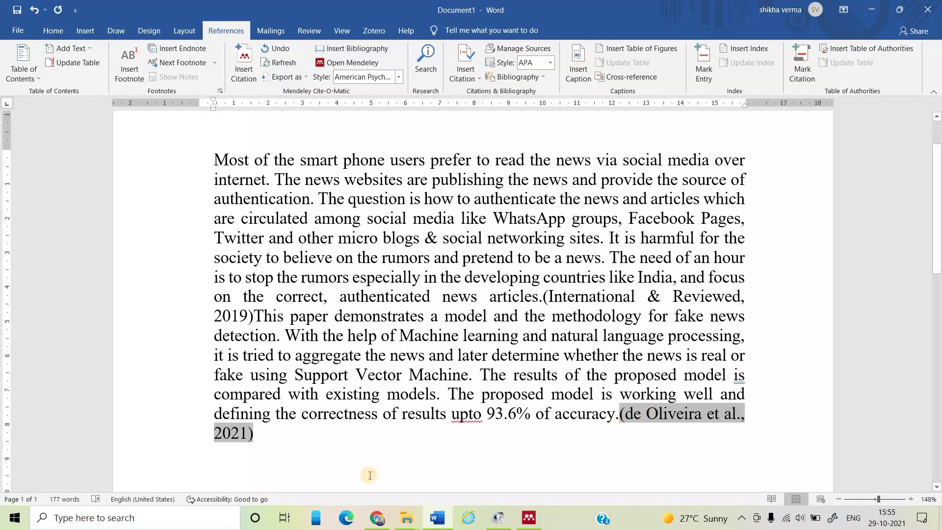
{"action": "left_click", "coordinate": [352, 455]}
{"action": "scroll", "coordinate": [352, 455], "scroll_direction": "down", "scroll_amount": 1}
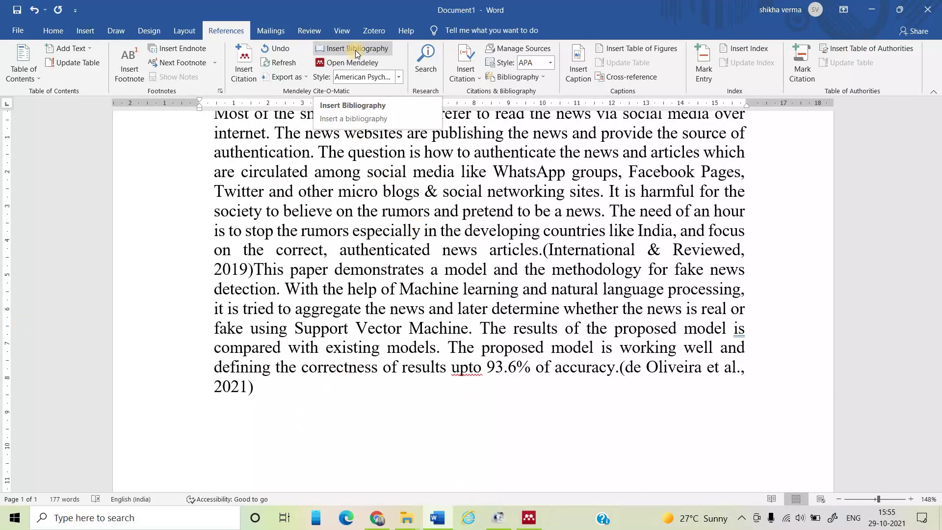
{"action": "left_click", "coordinate": [356, 51]}
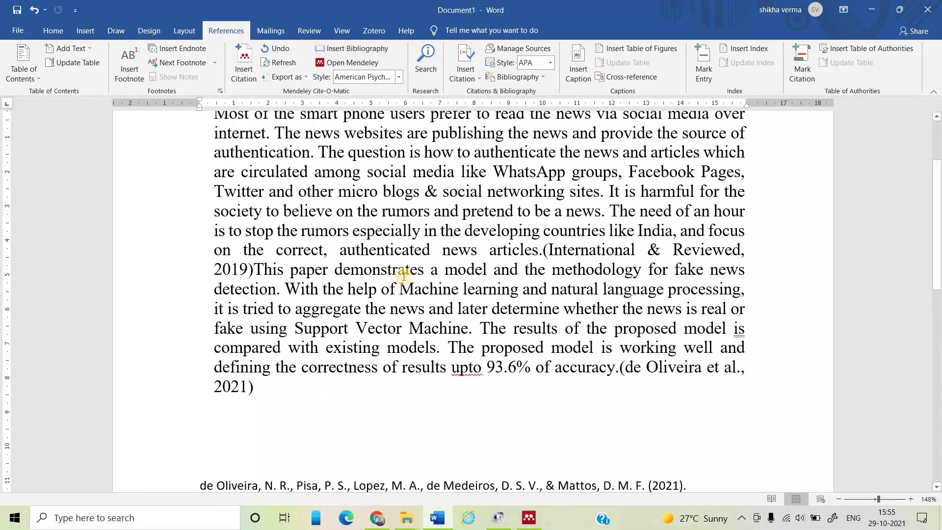
{"action": "scroll", "coordinate": [399, 223], "scroll_direction": "down", "scroll_amount": 3}
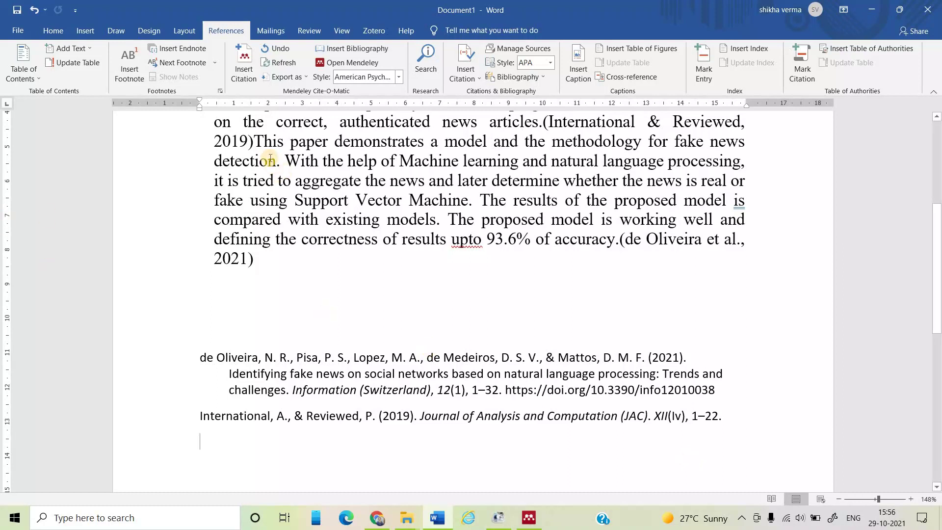
{"action": "scroll", "coordinate": [271, 229], "scroll_direction": "up", "scroll_amount": 1}
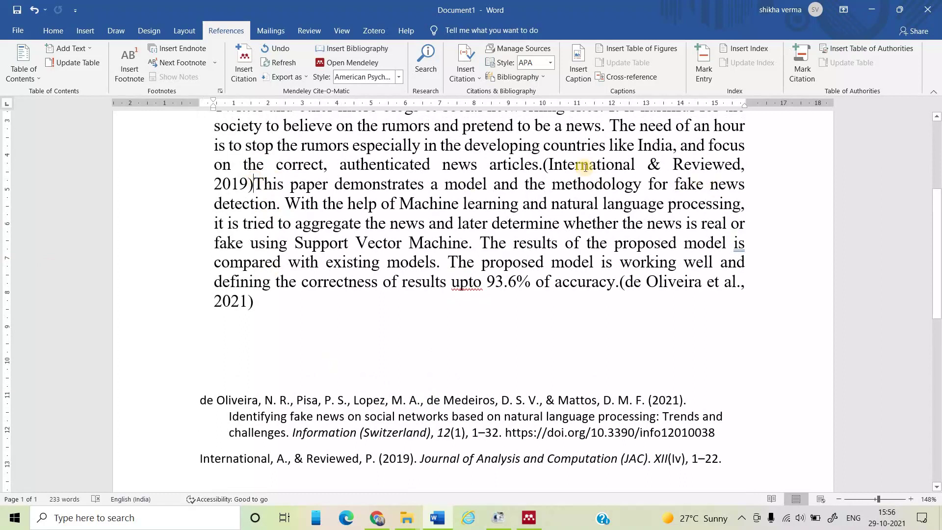
{"action": "left_click", "coordinate": [627, 164]}
{"action": "left_click", "coordinate": [662, 287]}
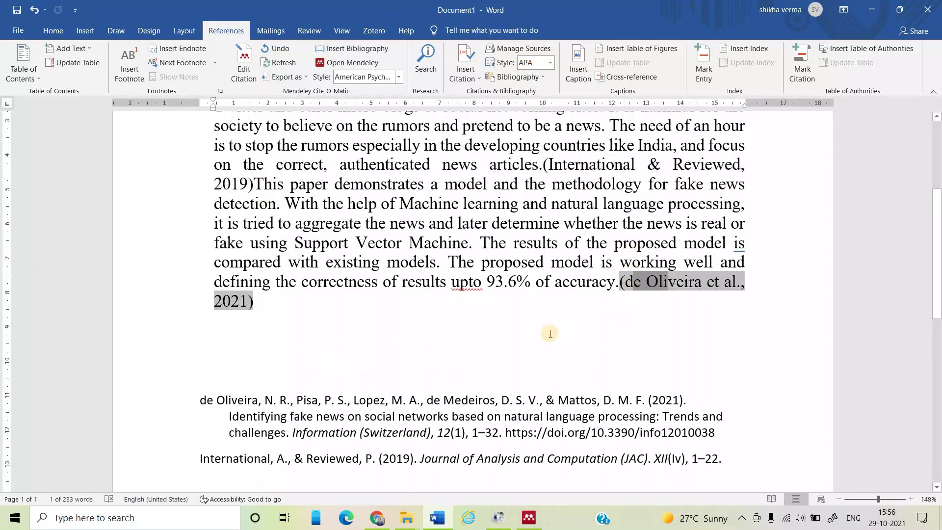
{"action": "left_click", "coordinate": [550, 334]}
{"action": "scroll", "coordinate": [399, 425], "scroll_direction": "down", "scroll_amount": 1}
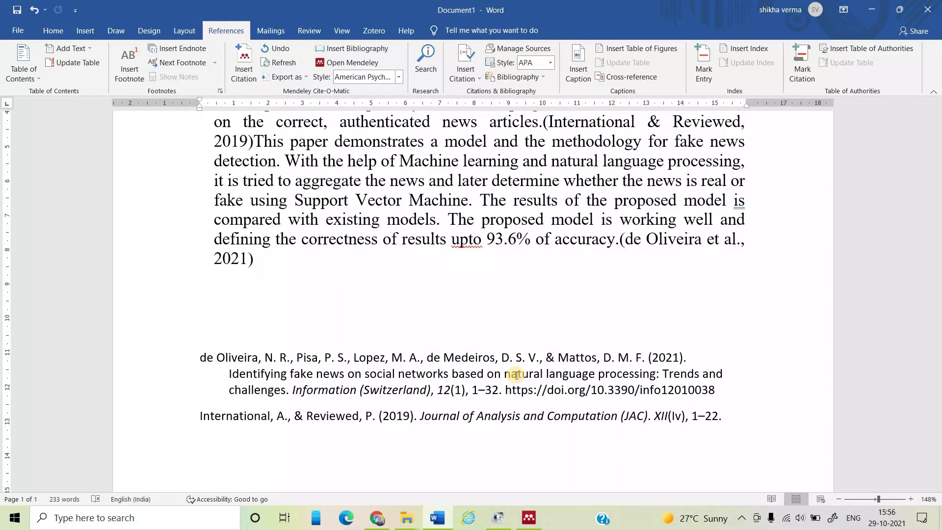
{"action": "left_click", "coordinate": [475, 181]}
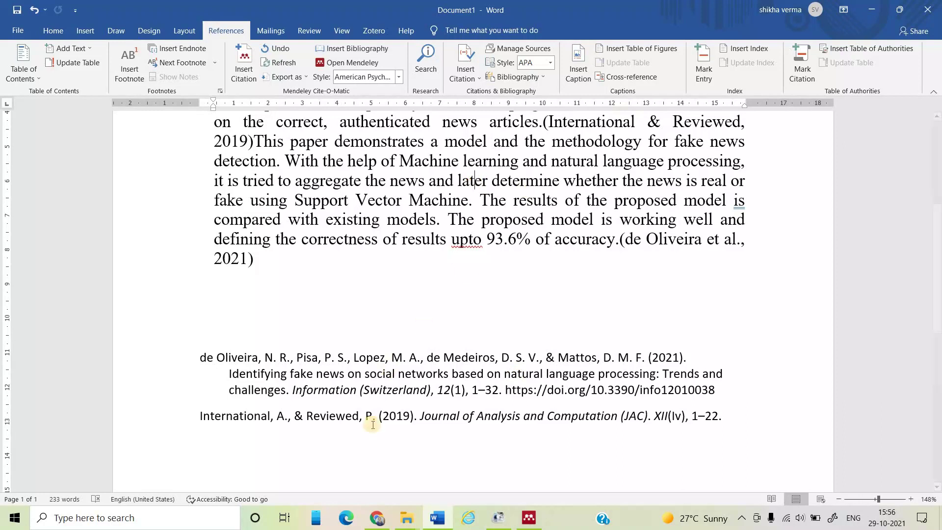
{"action": "left_click", "coordinate": [370, 458]}
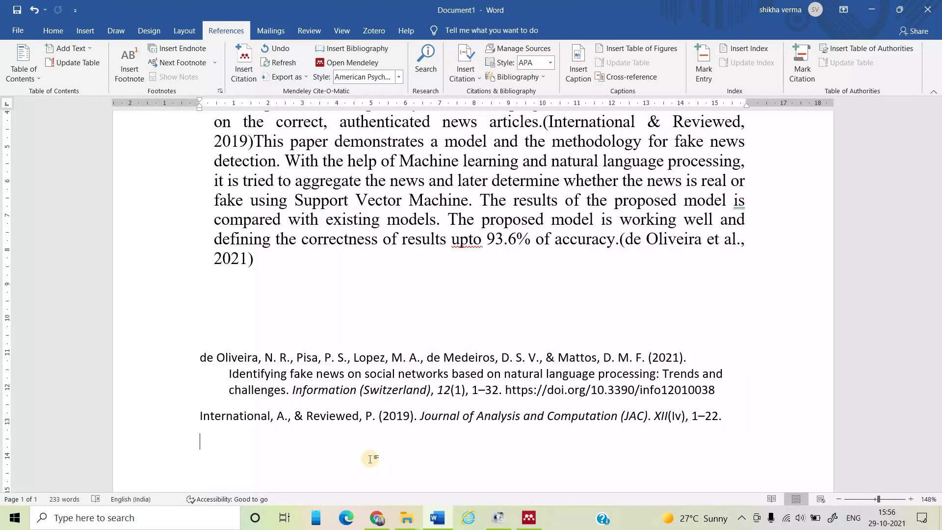
Set the Mendeley citation style to IEEE and check the [1], [2] citations and bibliography.
{"action": "left_click", "coordinate": [399, 77]}
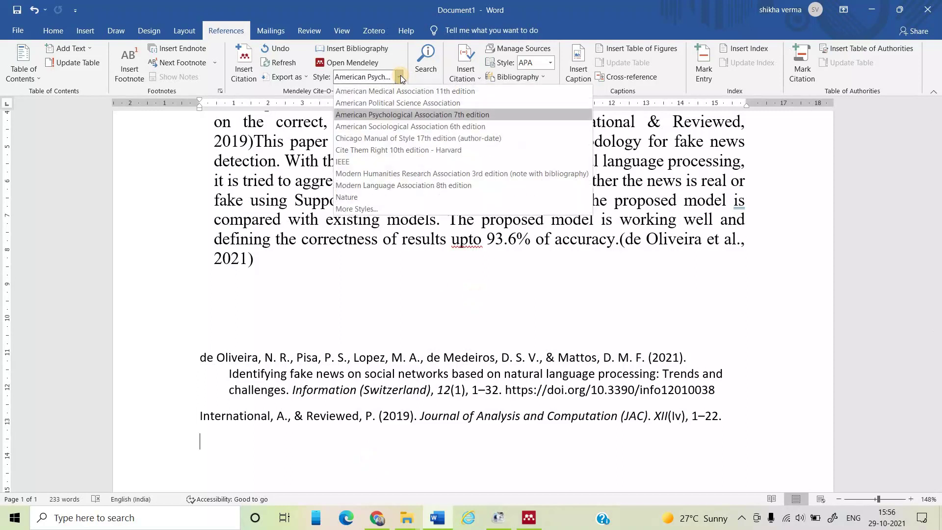
{"action": "left_click", "coordinate": [381, 162]}
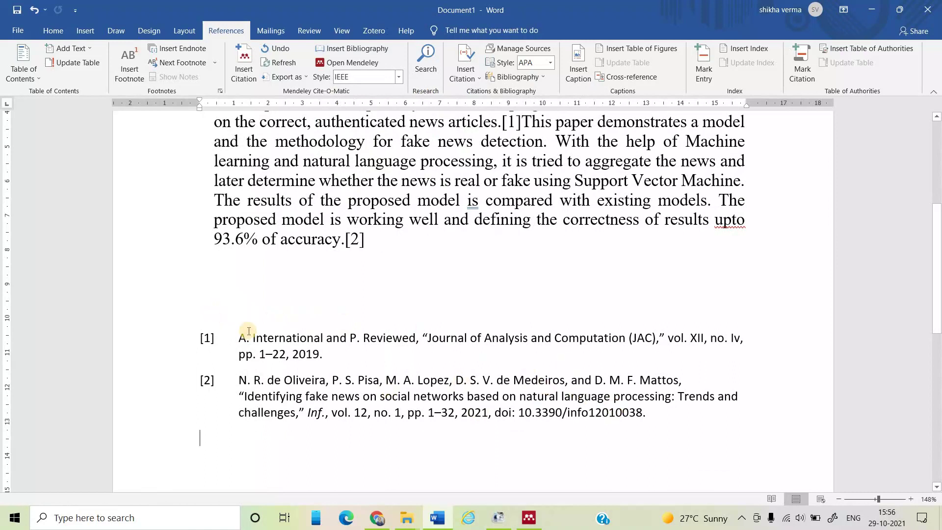
{"action": "left_click_drag", "start_coordinate": [647, 414], "coordinate": [410, 339]}
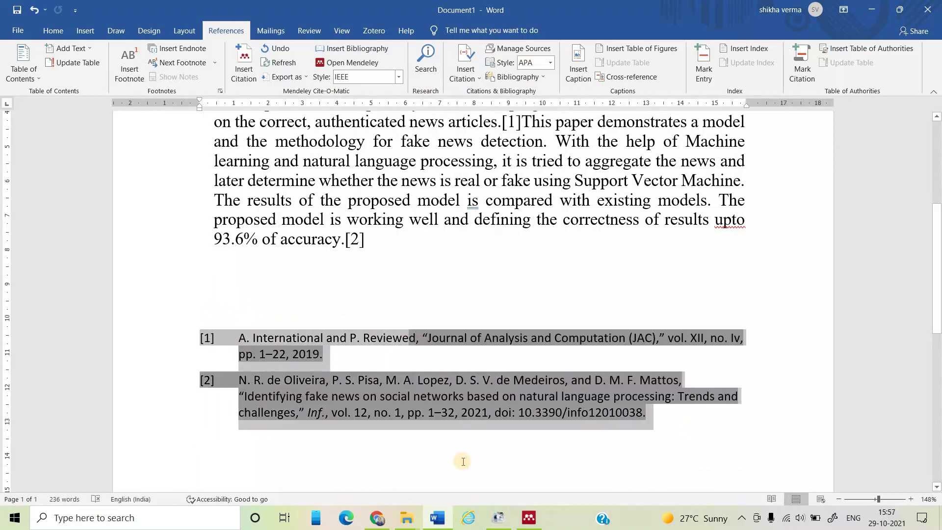
{"action": "left_click", "coordinate": [454, 447]}
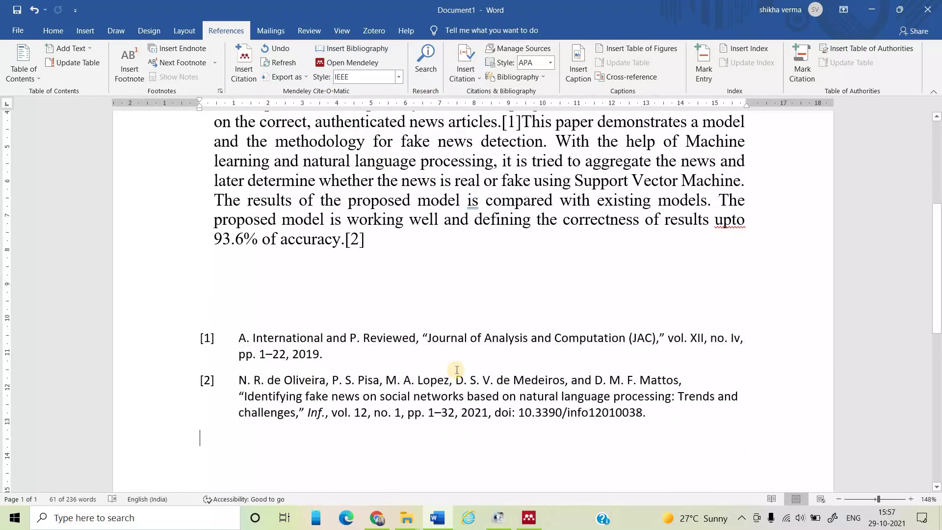
{"action": "scroll", "coordinate": [462, 295], "scroll_direction": "up", "scroll_amount": 1}
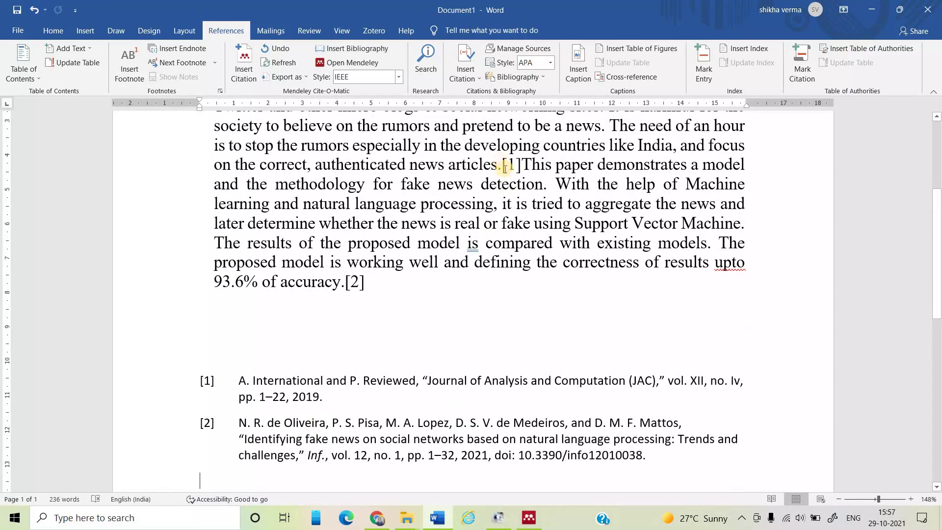
{"action": "left_click", "coordinate": [506, 167]}
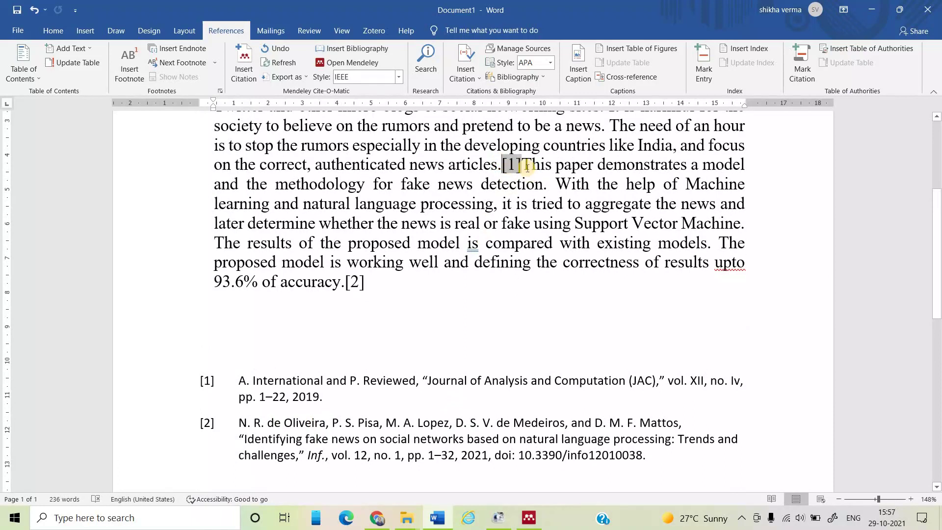
{"action": "left_click", "coordinate": [373, 284]}
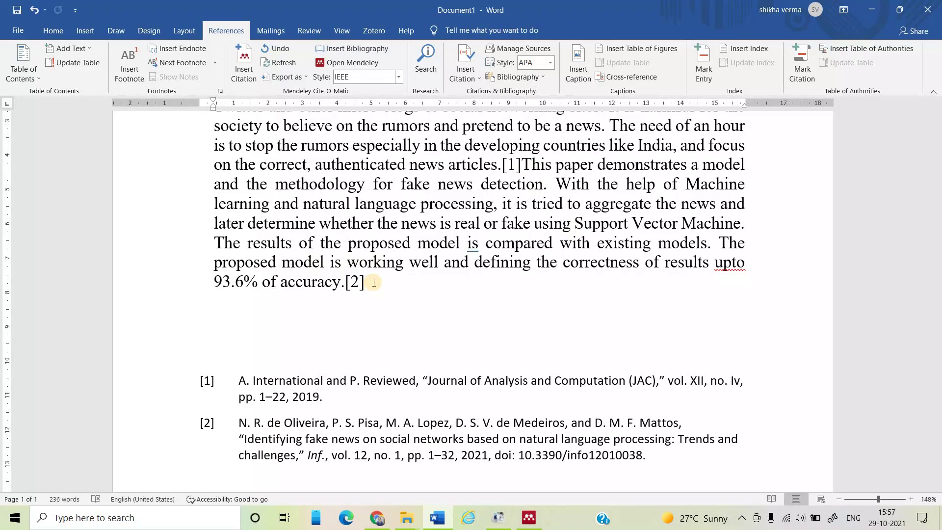
{"action": "left_click", "coordinate": [398, 77]}
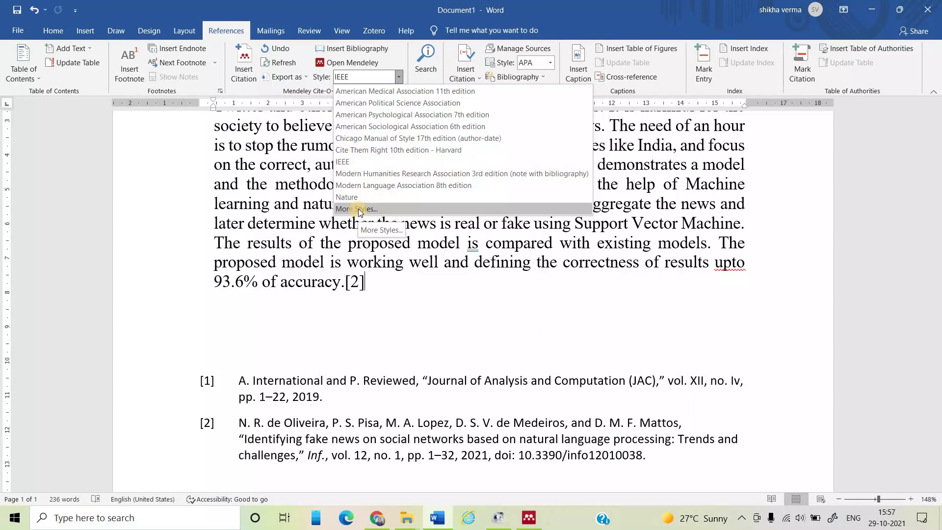
{"action": "left_click", "coordinate": [400, 326]}
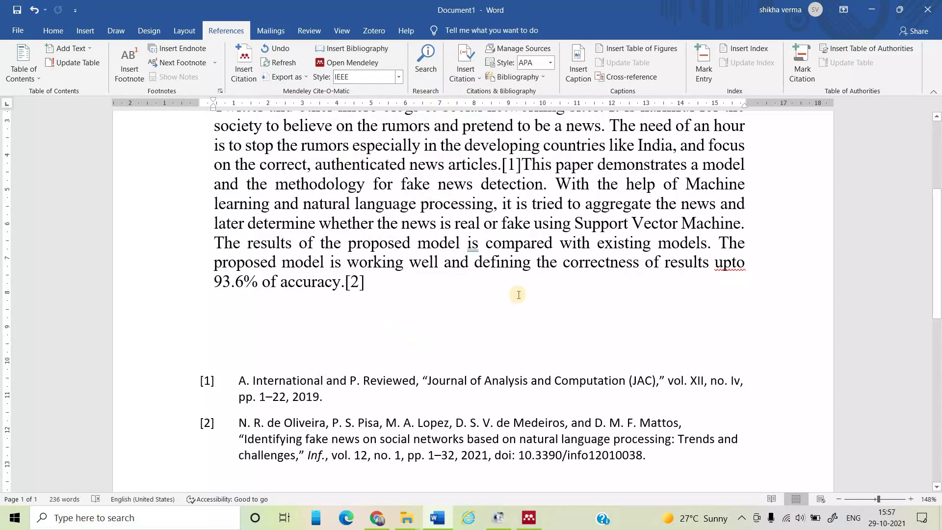
{"action": "scroll", "coordinate": [518, 294], "scroll_direction": "up", "scroll_amount": 4}
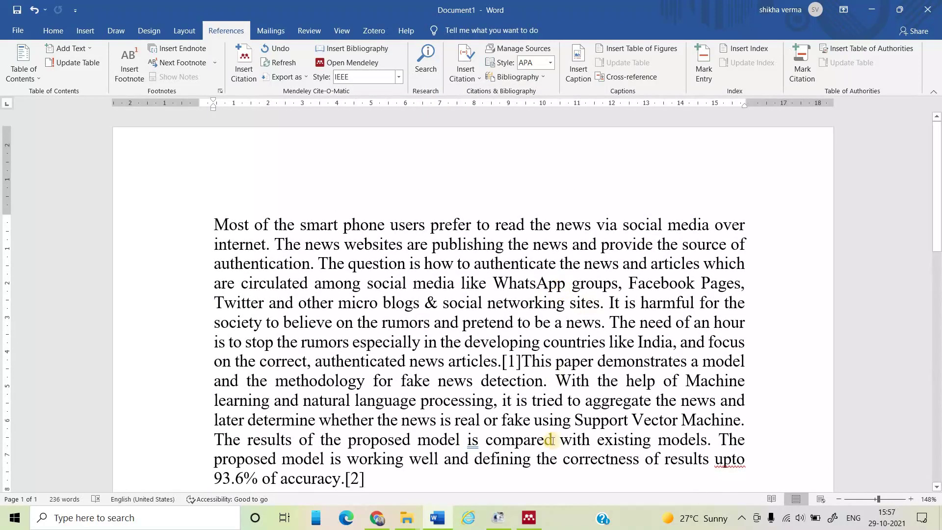
Open the Machine Learning for Detection of Fake News thesis PDF in Mendeley and scroll through it.
{"action": "left_click", "coordinate": [529, 519]}
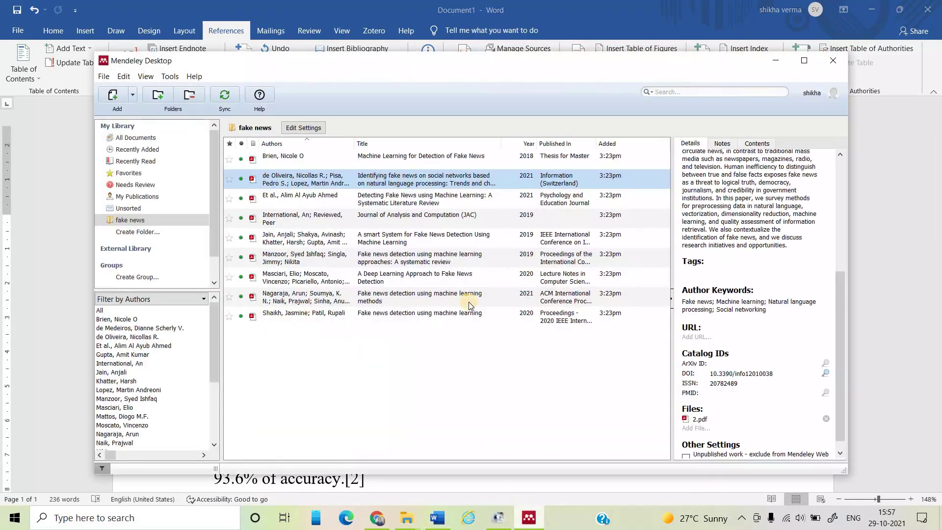
{"action": "left_click", "coordinate": [283, 161]}
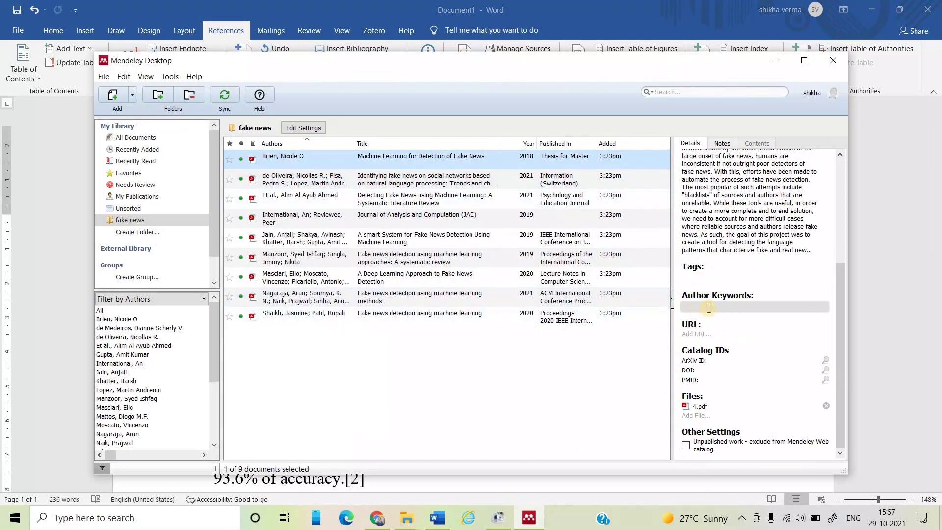
{"action": "double_click", "coordinate": [302, 157]}
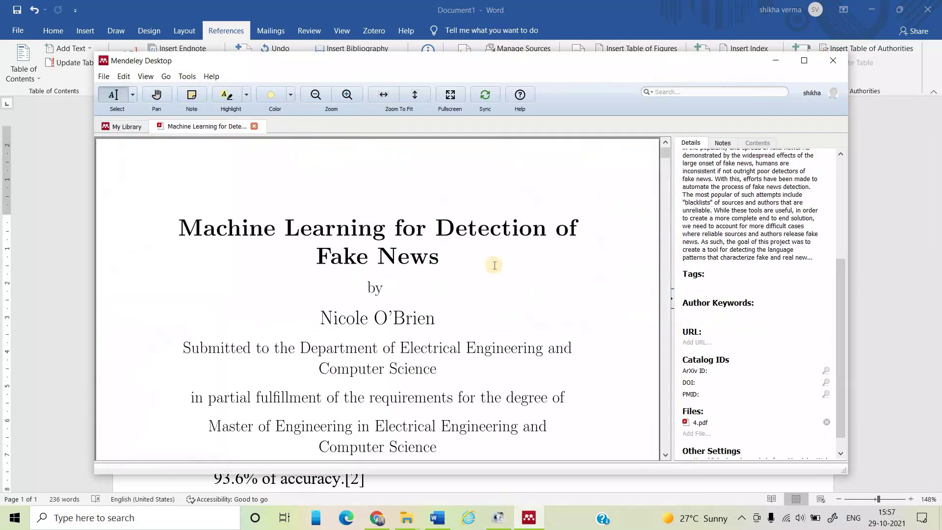
{"action": "scroll", "coordinate": [390, 287], "scroll_direction": "down", "scroll_amount": 3}
{"action": "scroll", "coordinate": [394, 293], "scroll_direction": "down", "scroll_amount": 5}
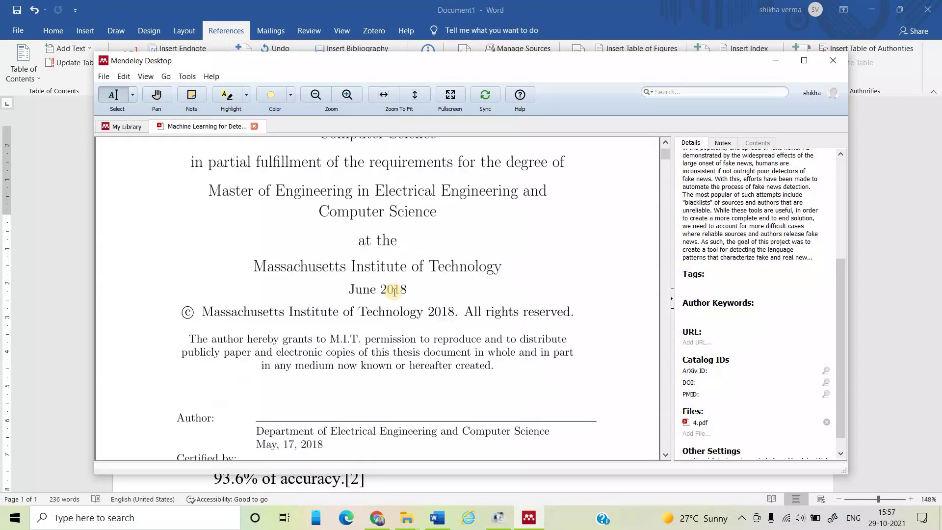
{"action": "scroll", "coordinate": [389, 290], "scroll_direction": "down", "scroll_amount": 3}
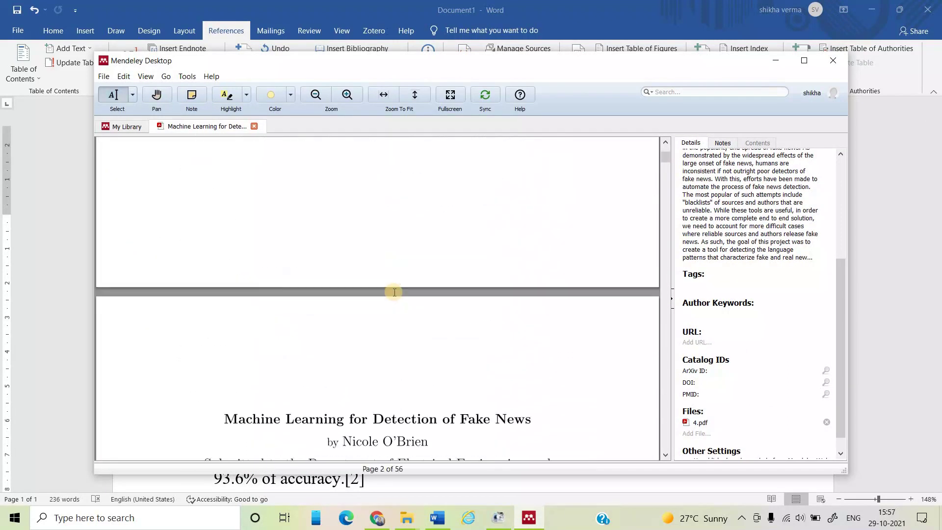
{"action": "scroll", "coordinate": [164, 193], "scroll_direction": "down", "scroll_amount": 5}
Back in the fake news library, review the thesis entry's abstract, notes and author keywords.
{"action": "key", "text": "ctrl+Tab"}
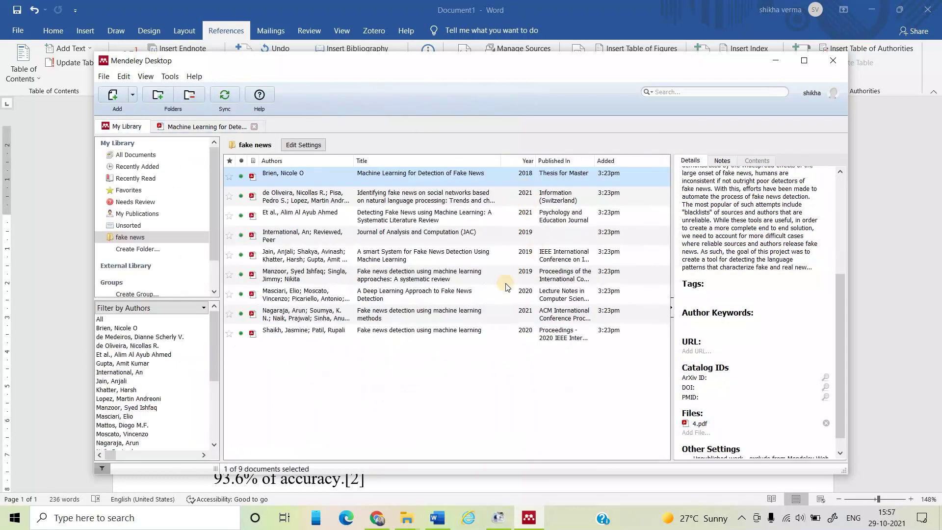
{"action": "left_click", "coordinate": [713, 167]}
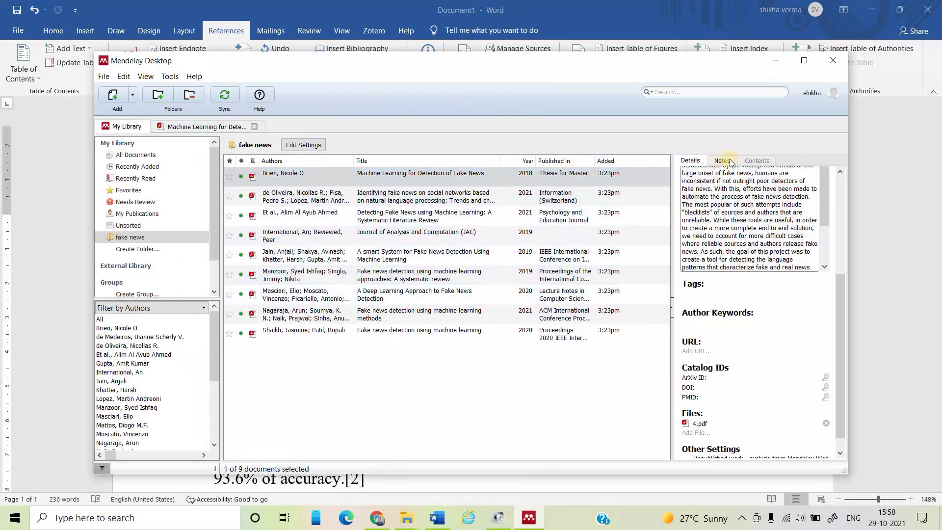
{"action": "left_click", "coordinate": [716, 160]}
{"action": "left_click", "coordinate": [691, 160]}
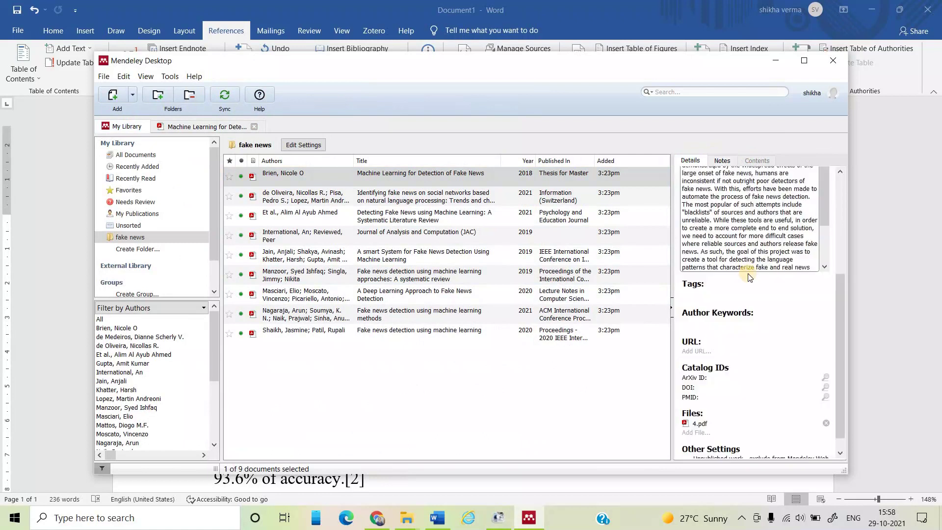
{"action": "left_click", "coordinate": [732, 314]}
{"action": "left_click", "coordinate": [461, 398]}
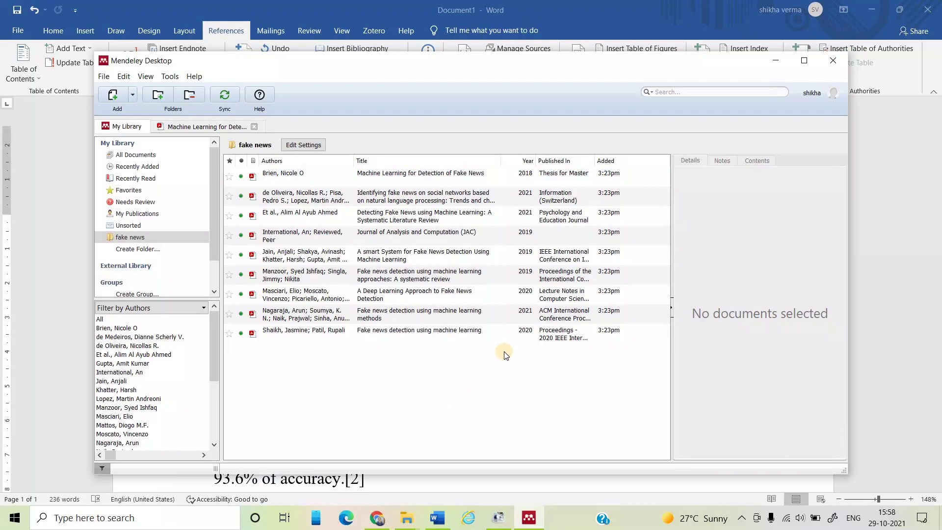
{"action": "left_click", "coordinate": [284, 182]}
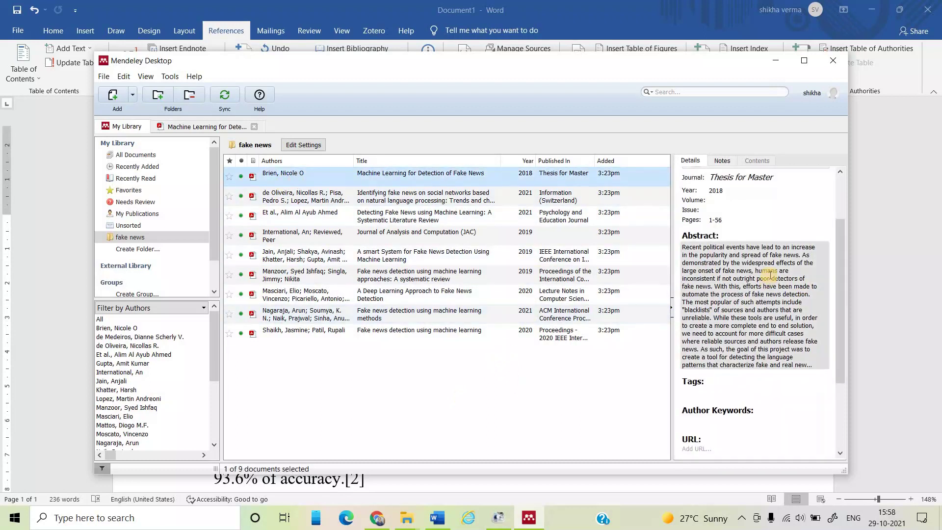
Look through the other fake news entries, then select the 2019 JAC entry and edit its Tags field.
{"action": "scroll", "coordinate": [772, 272], "scroll_direction": "down", "scroll_amount": 4}
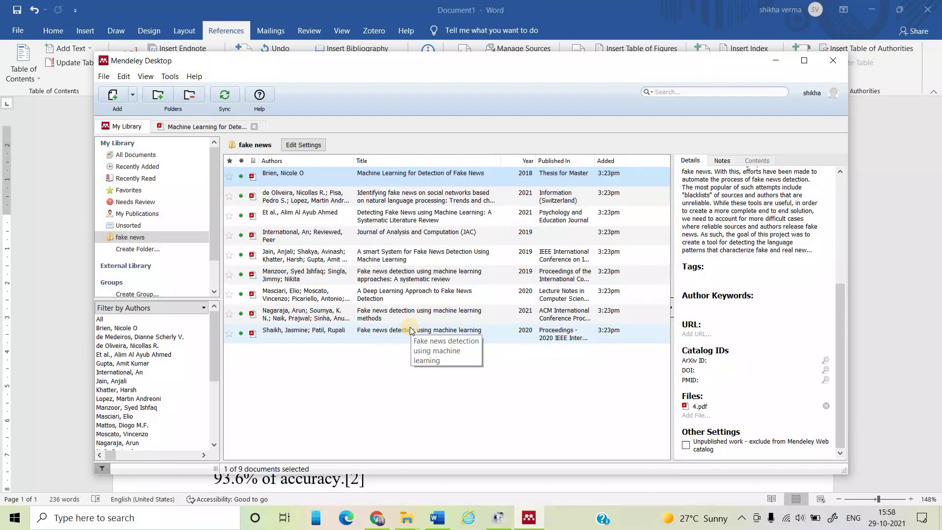
{"action": "left_click", "coordinate": [322, 300]}
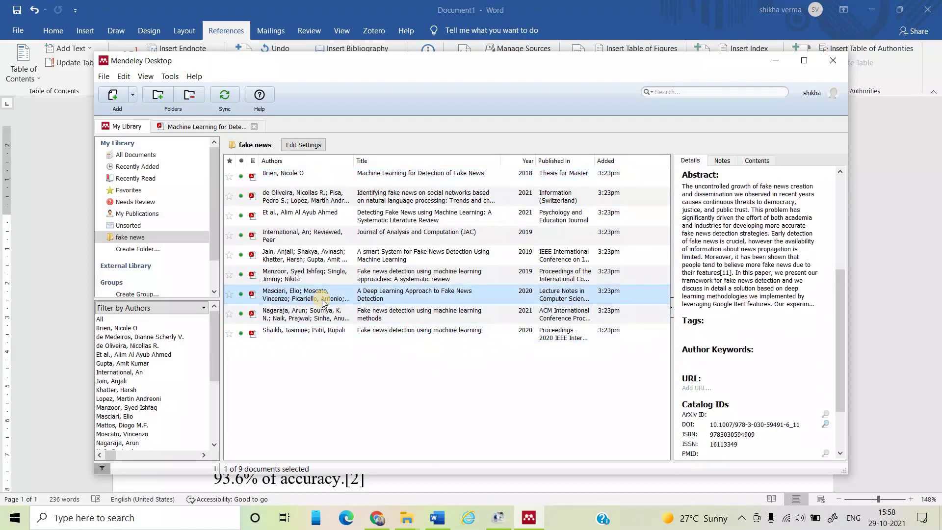
{"action": "left_click", "coordinate": [299, 315]}
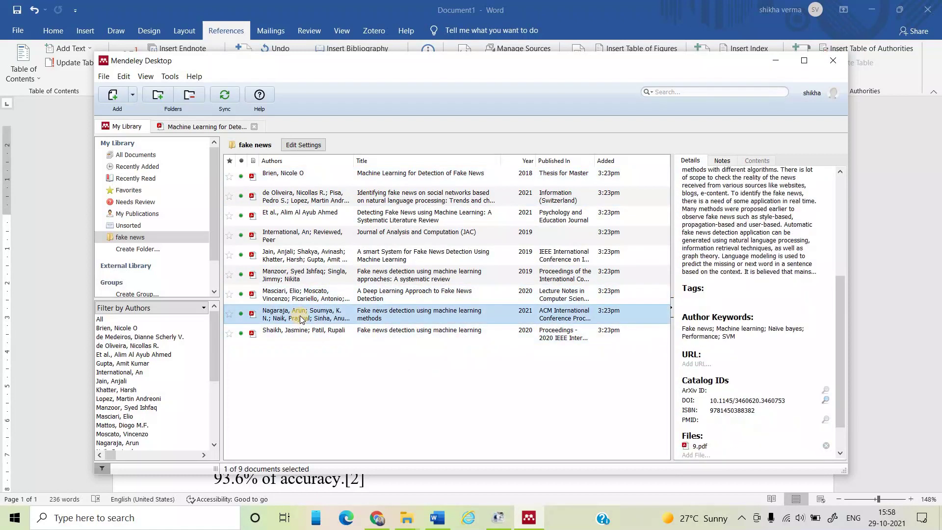
{"action": "left_click", "coordinate": [292, 281]}
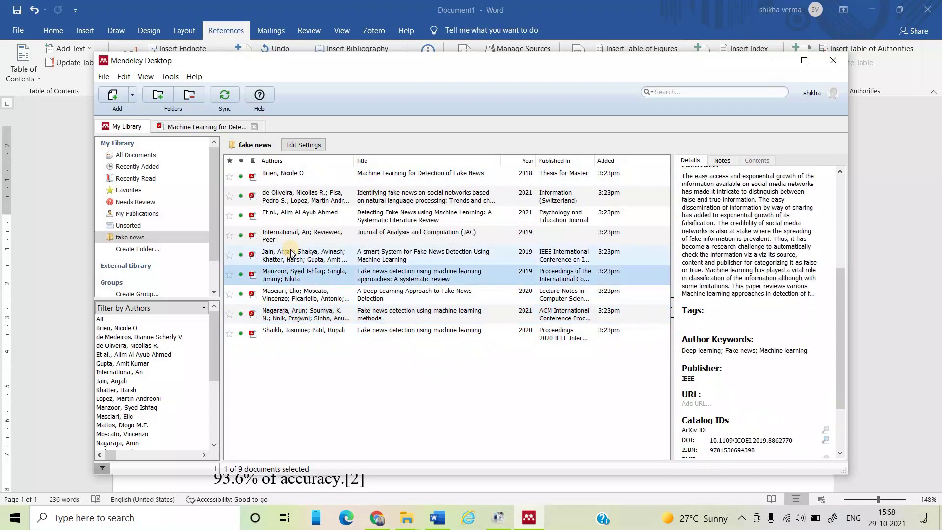
{"action": "left_click", "coordinate": [287, 237]}
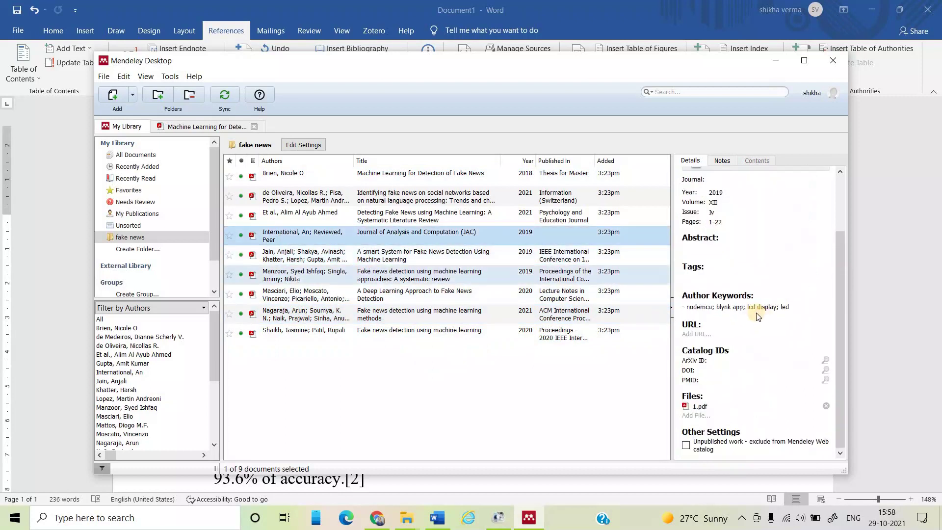
{"action": "left_click", "coordinate": [702, 280]}
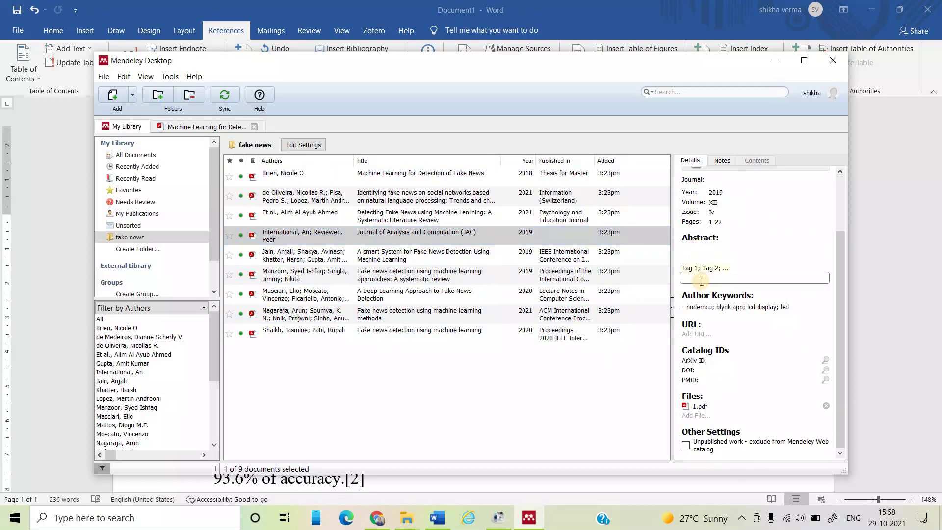